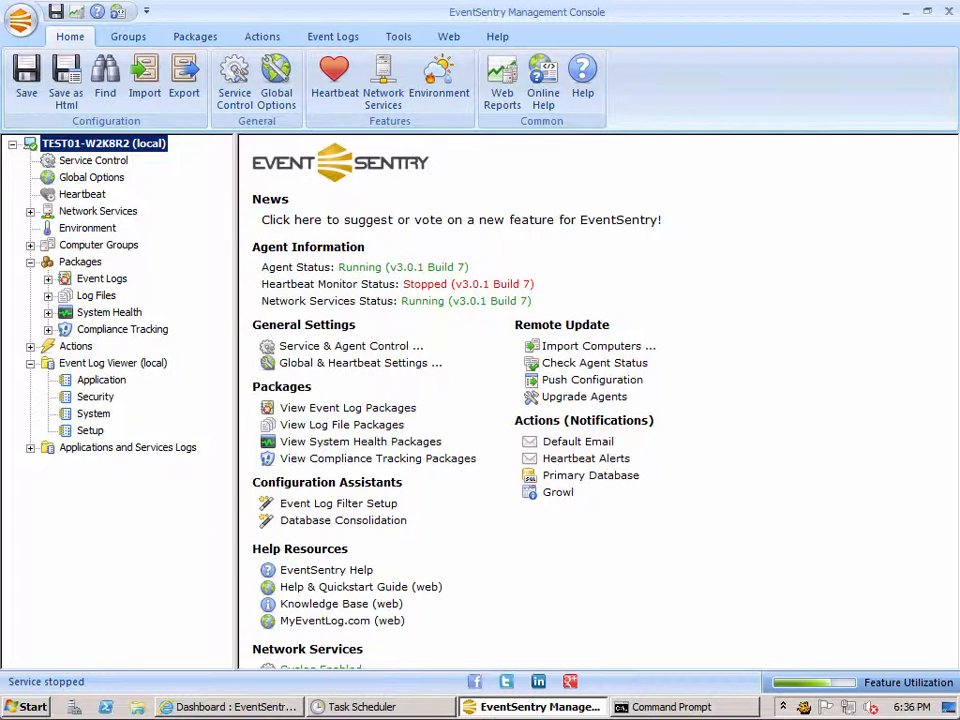
Look through the Event Logs packages, including the contents of Generic Windows Server, and collapse the package list again.
{"action": "left_click", "coordinate": [113, 281]}
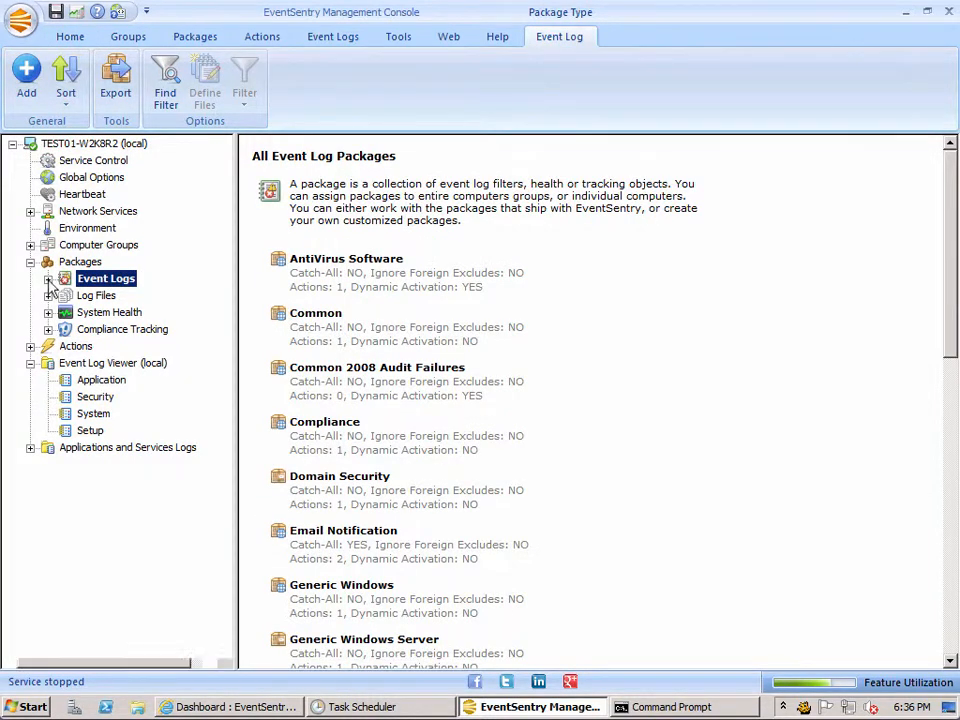
{"action": "left_click", "coordinate": [47, 279]}
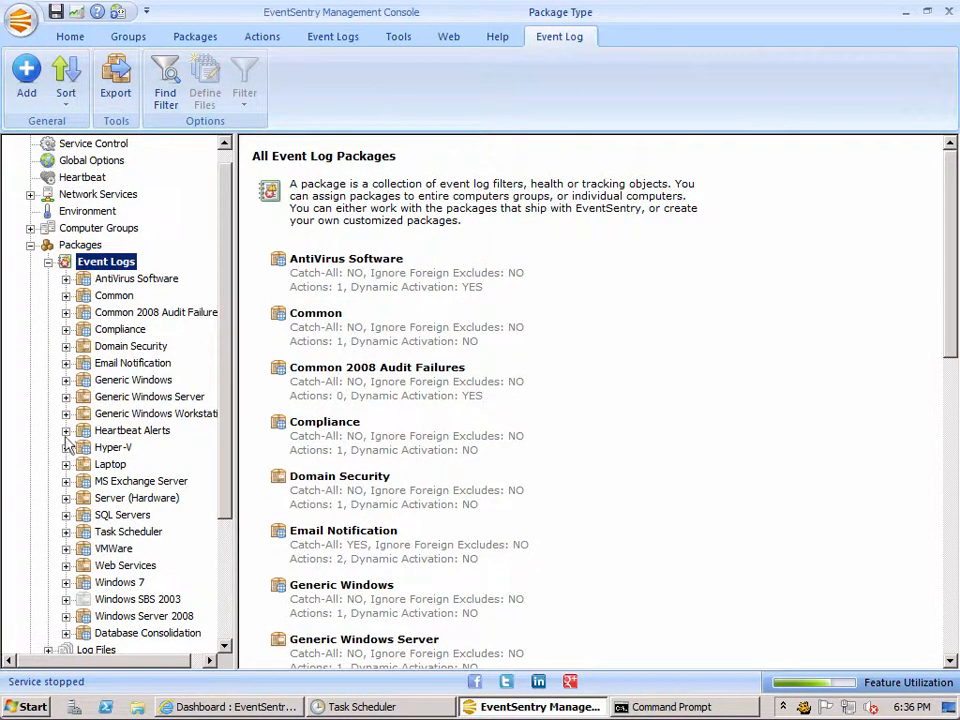
{"action": "left_click", "coordinate": [66, 397]}
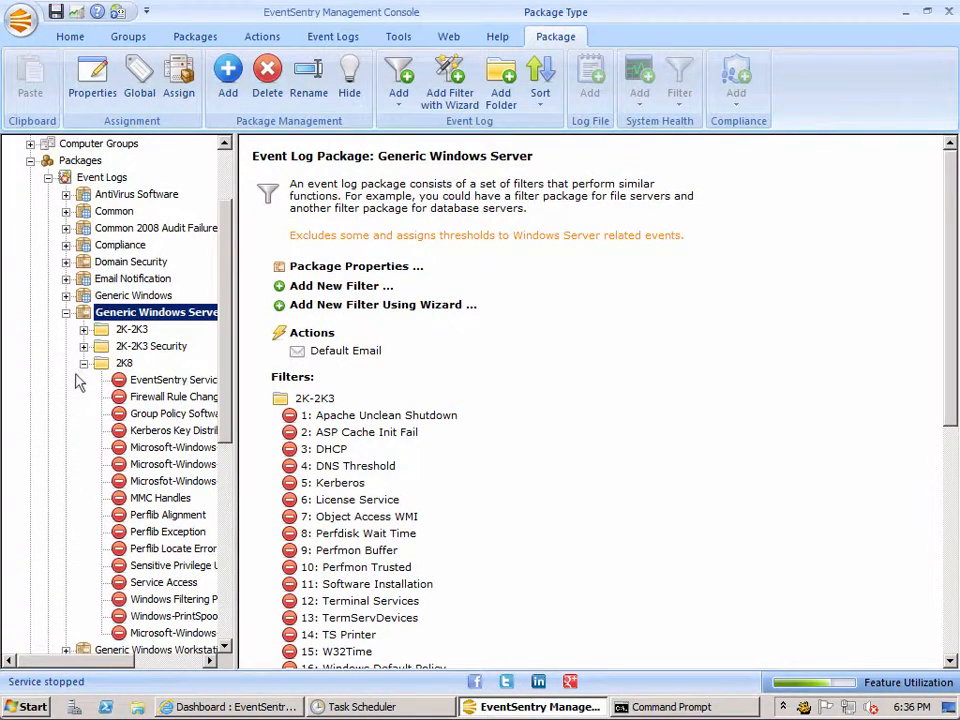
{"action": "left_click", "coordinate": [85, 363]}
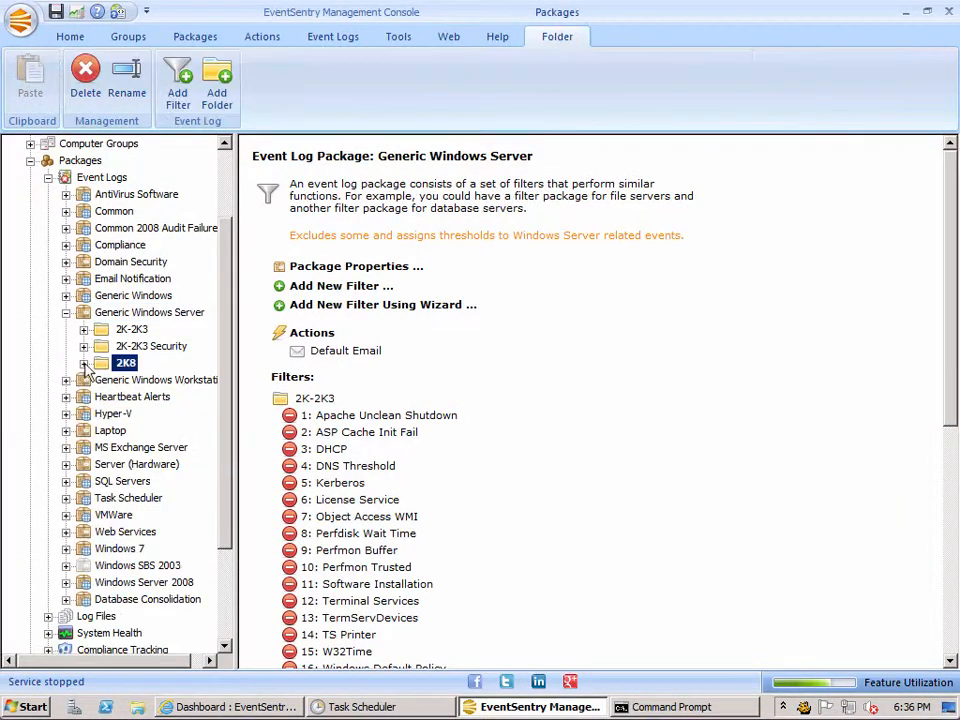
{"action": "left_click", "coordinate": [66, 312]}
{"action": "left_click", "coordinate": [100, 178]}
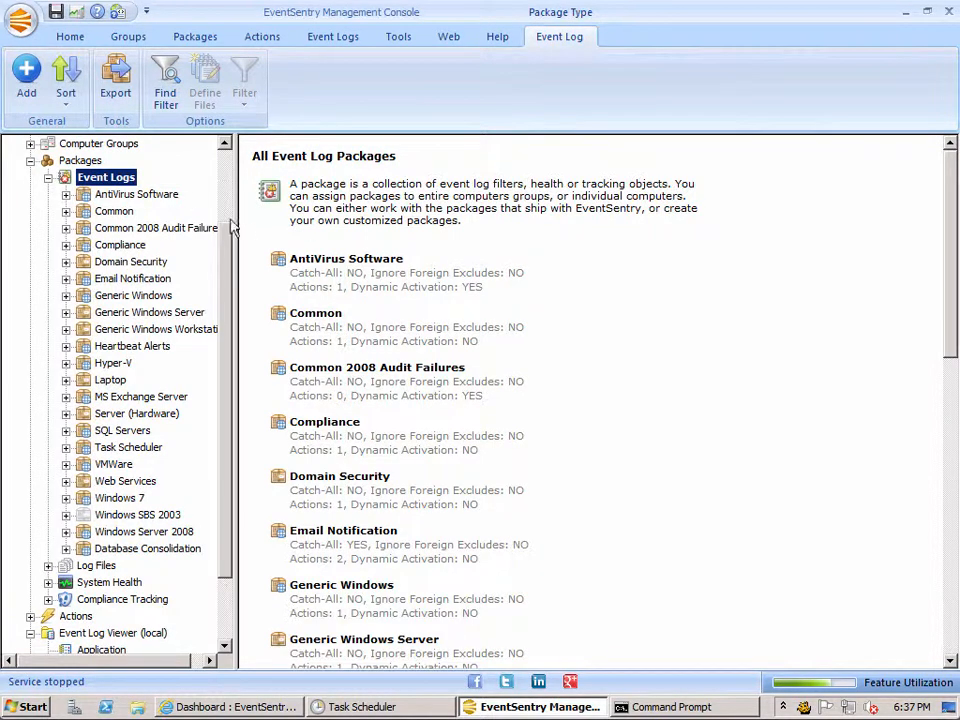
{"action": "left_click", "coordinate": [47, 178]}
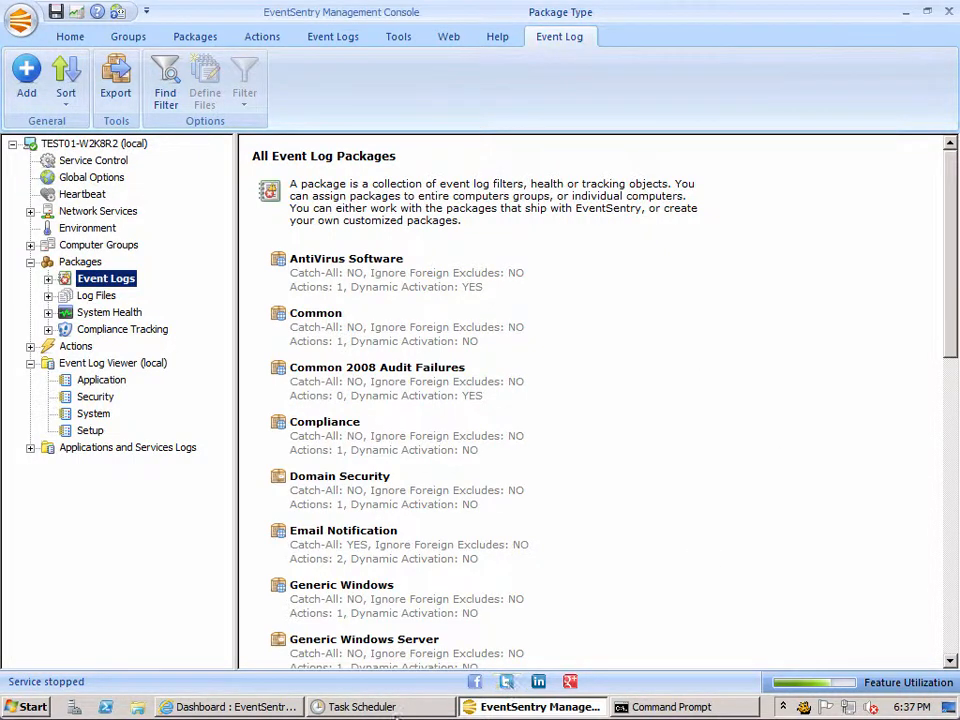
Switch to Task Scheduler to view the "Task with Error" entry, and minimize the window again.
{"action": "mouse_move", "coordinate": [396, 709]}
{"action": "left_click", "coordinate": [390, 709]}
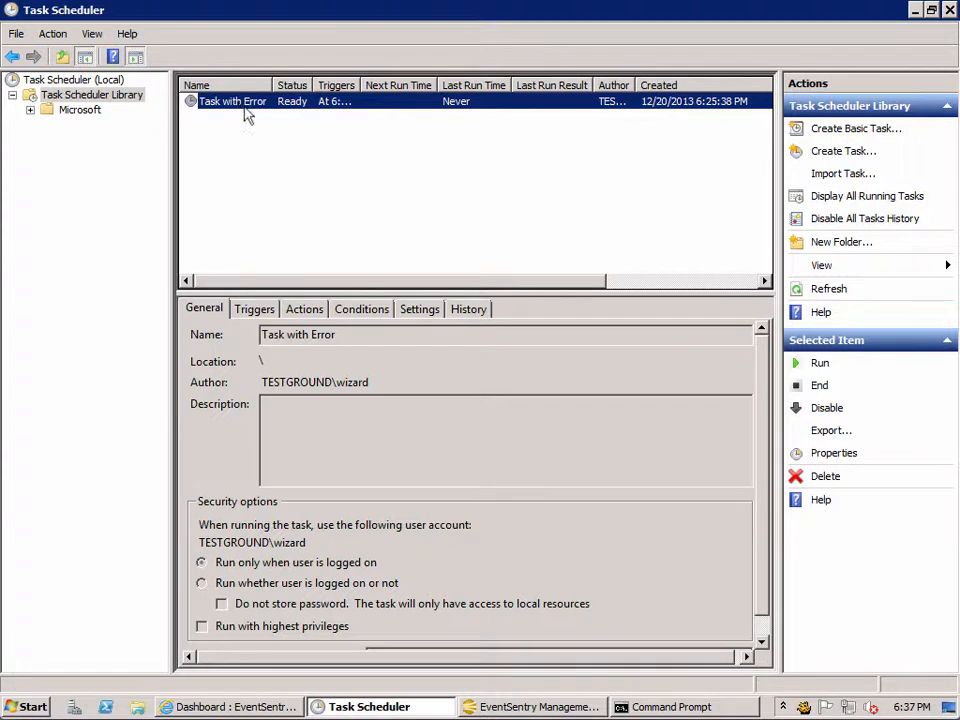
{"action": "left_click", "coordinate": [915, 11]}
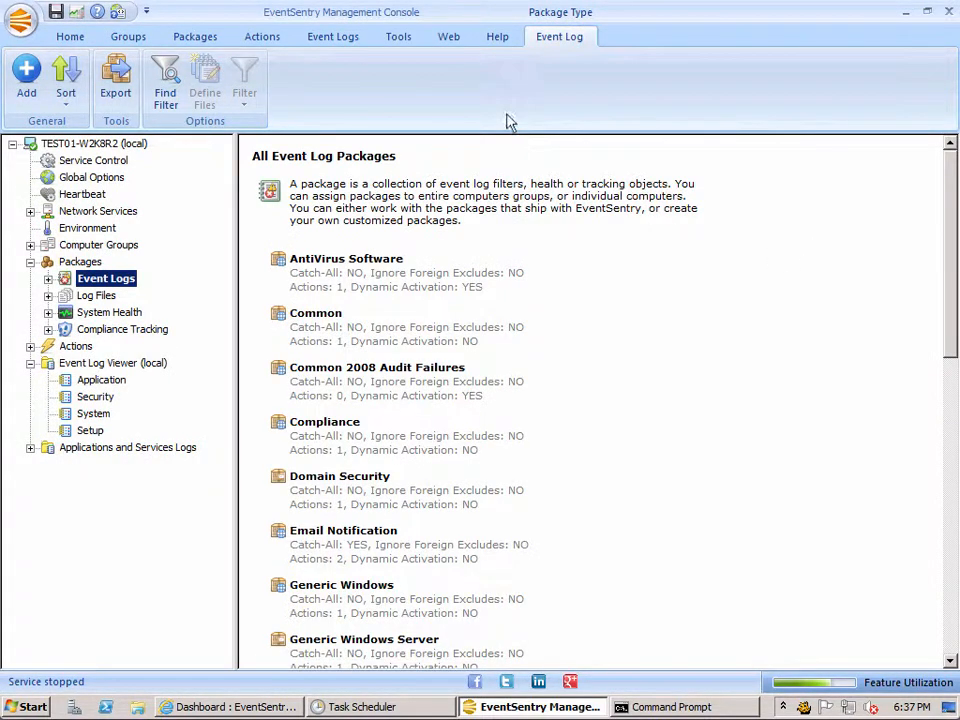
Switch to Command Prompt, run schtasks /run /tn "Task with Error", and return to the EventSentry Management Console.
{"action": "left_click", "coordinate": [686, 707]}
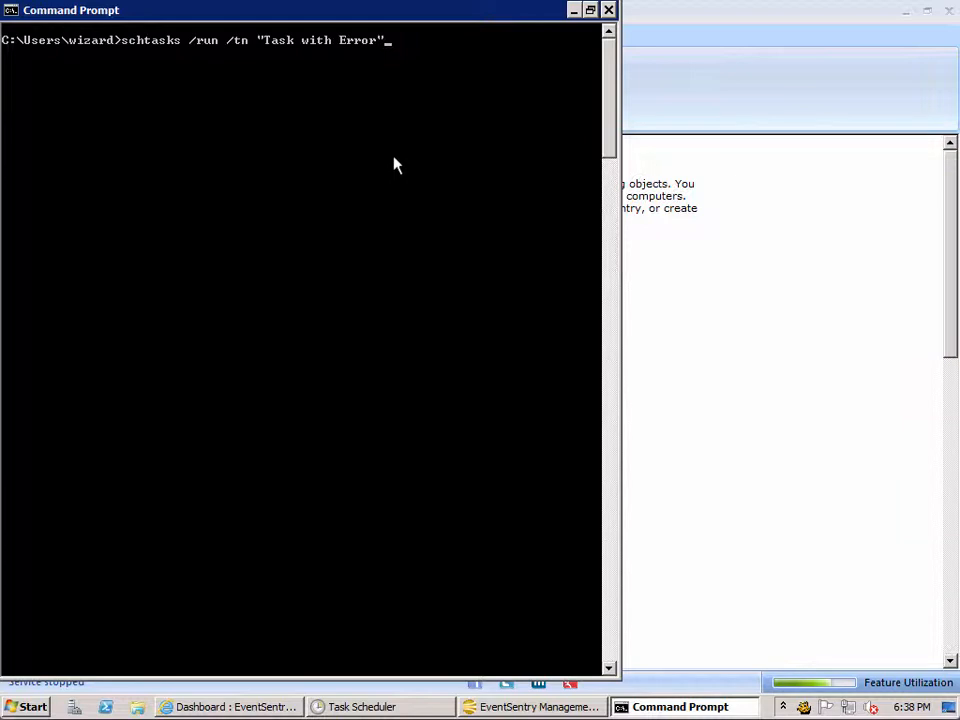
{"action": "key", "text": "Return"}
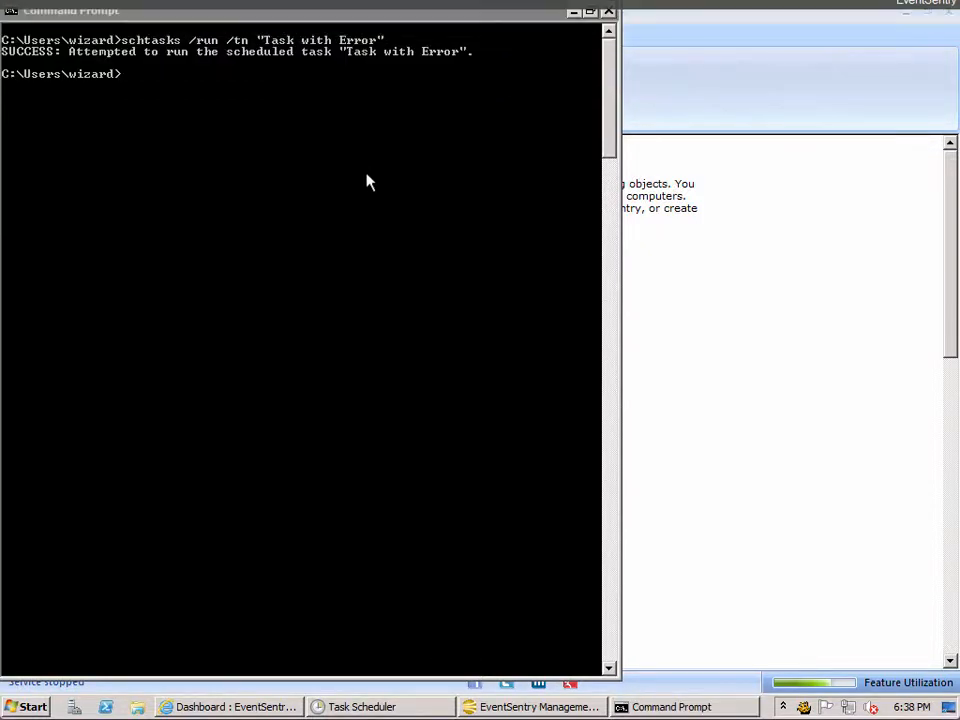
{"action": "left_click", "coordinate": [401, 60]}
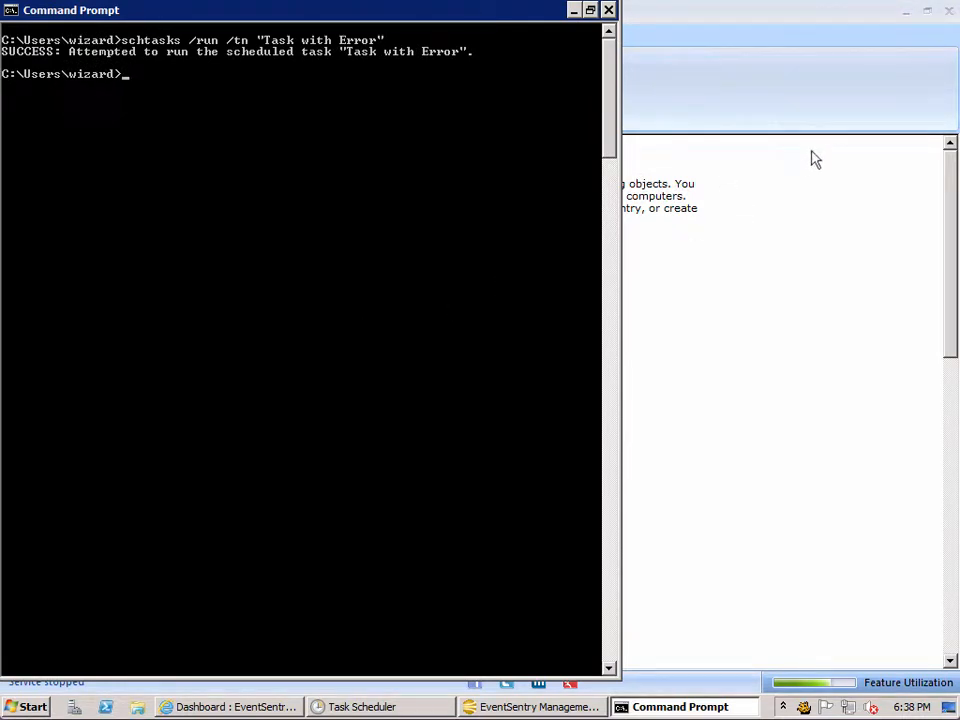
{"action": "left_click", "coordinate": [744, 20]}
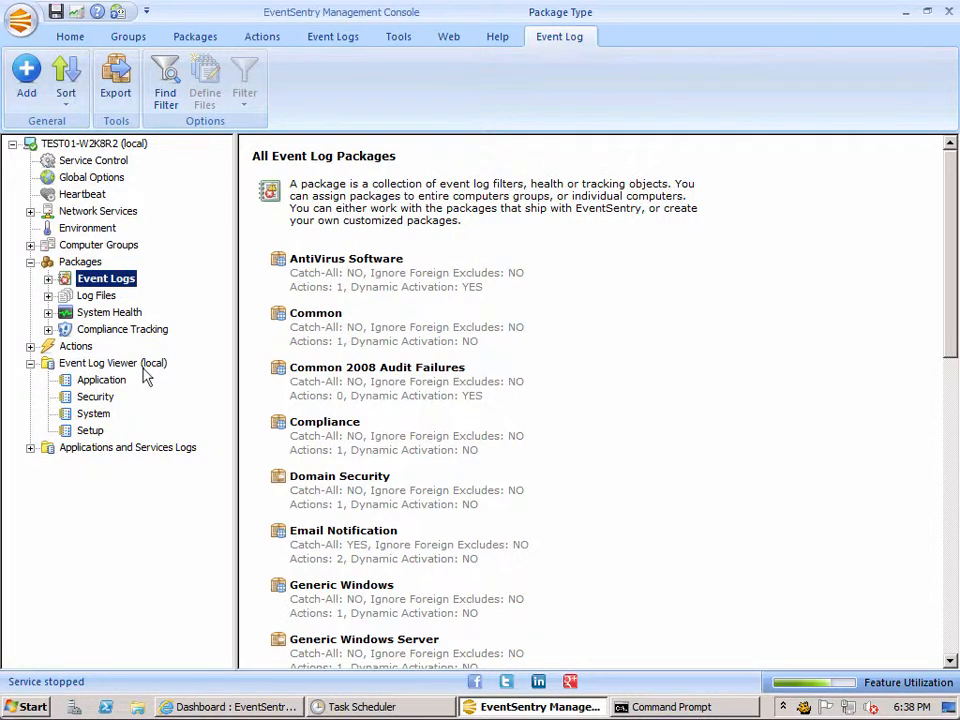
Open the Microsoft-Windows-TaskScheduler/Operational log from the Applications and Services Logs.
{"action": "left_click", "coordinate": [152, 450]}
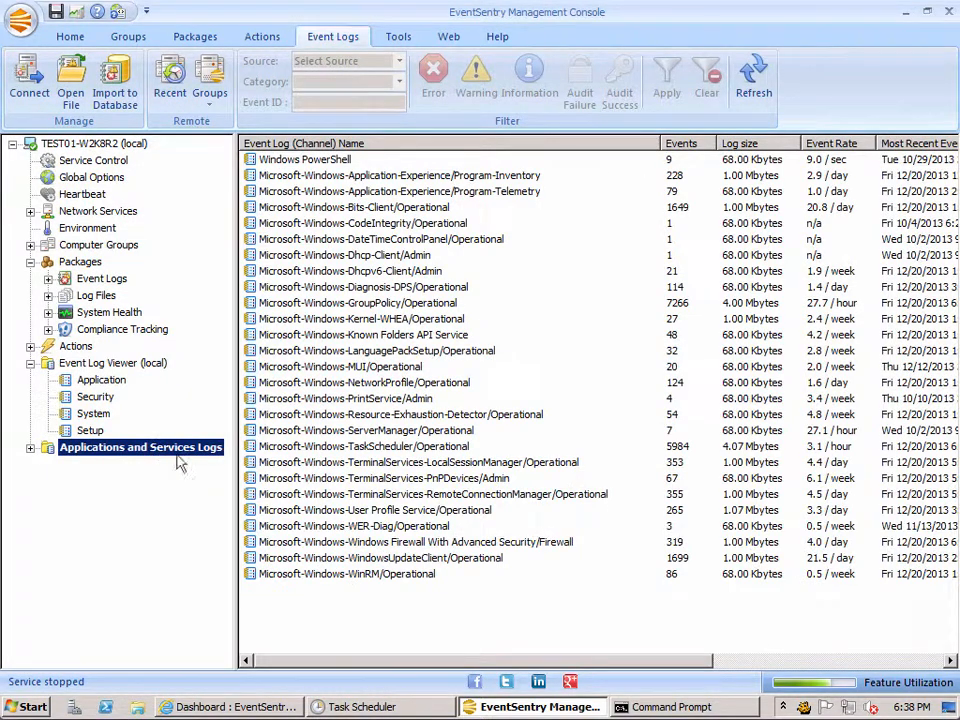
{"action": "left_click", "coordinate": [502, 447]}
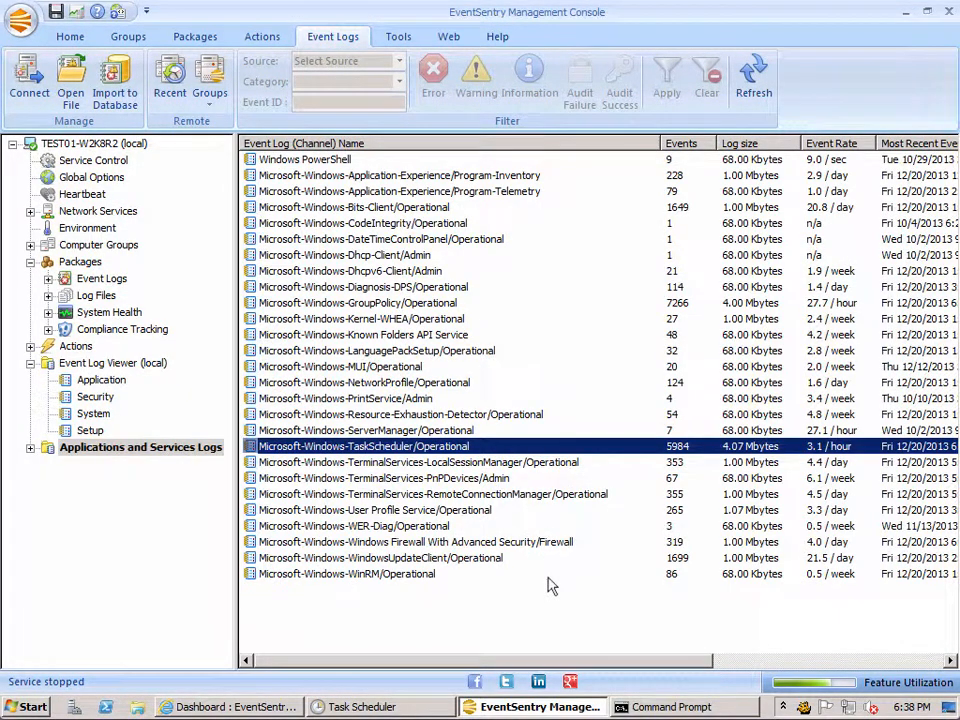
{"action": "double_click", "coordinate": [290, 452]}
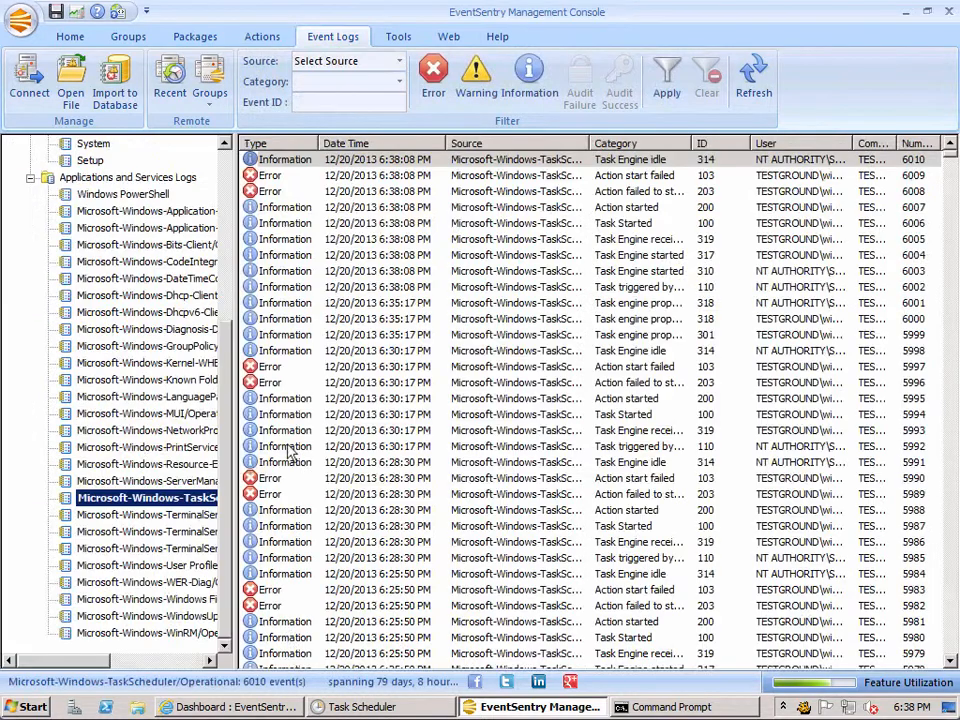
Inspect the two newest error events in the log and widen the Category column to read their categories in full.
{"action": "left_click", "coordinate": [488, 177]}
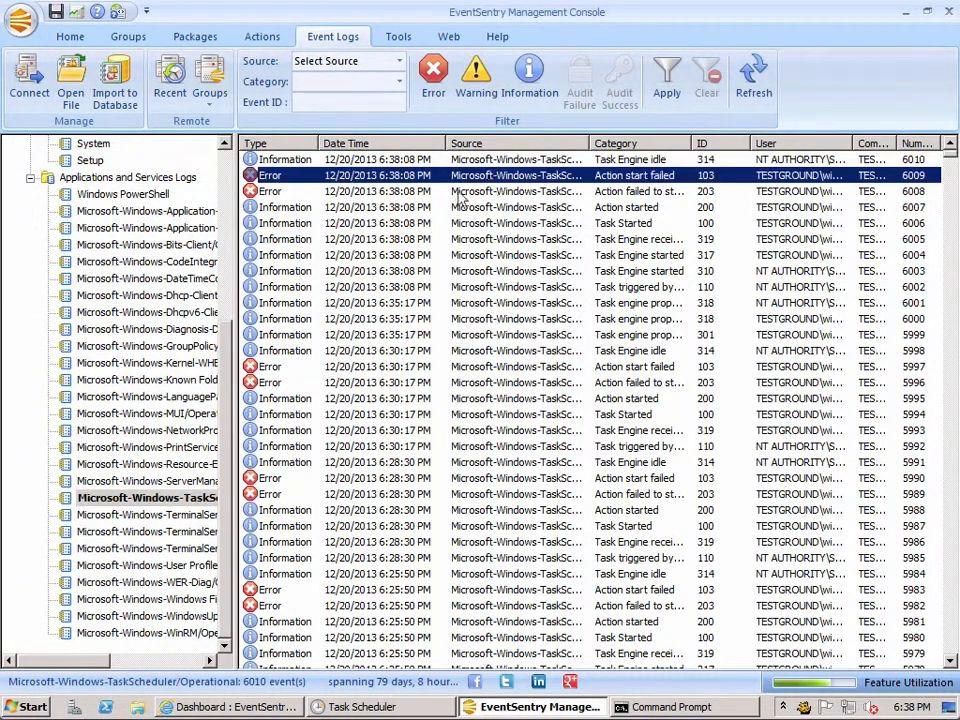
{"action": "left_click", "coordinate": [446, 189]}
{"action": "left_click", "coordinate": [435, 178]}
{"action": "left_click", "coordinate": [650, 191]}
{"action": "left_click_drag", "start_coordinate": [692, 143], "coordinate": [731, 143]}
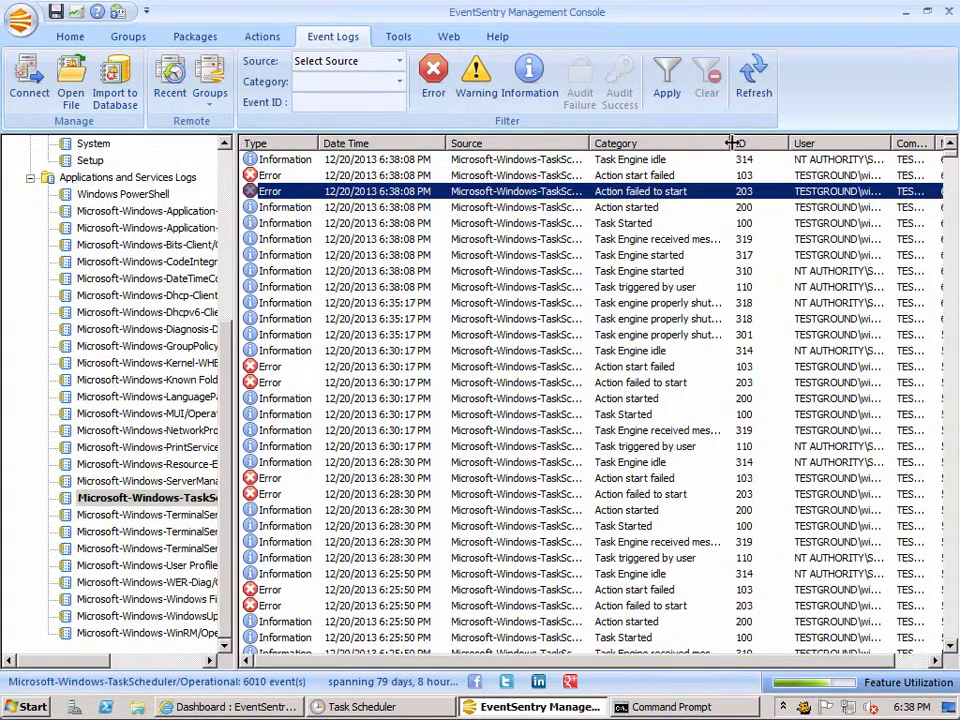
Compare the IDs of the two newest error events, and read the details of the "Action failed to start" event.
{"action": "left_click", "coordinate": [620, 176]}
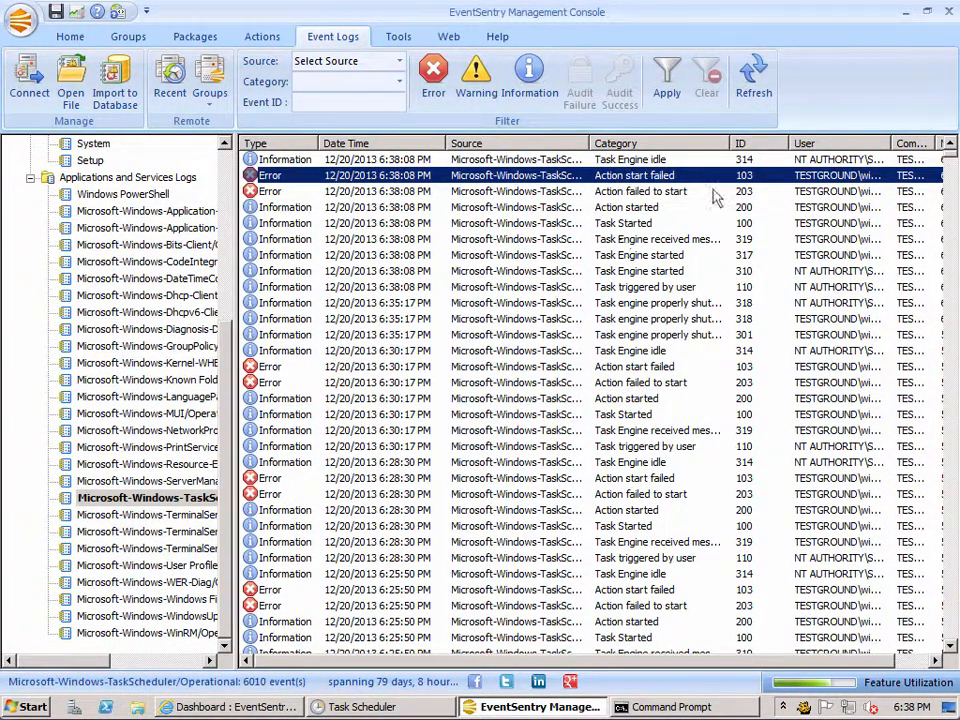
{"action": "left_click", "coordinate": [750, 192]}
{"action": "left_click", "coordinate": [743, 178]}
{"action": "left_click", "coordinate": [491, 195]}
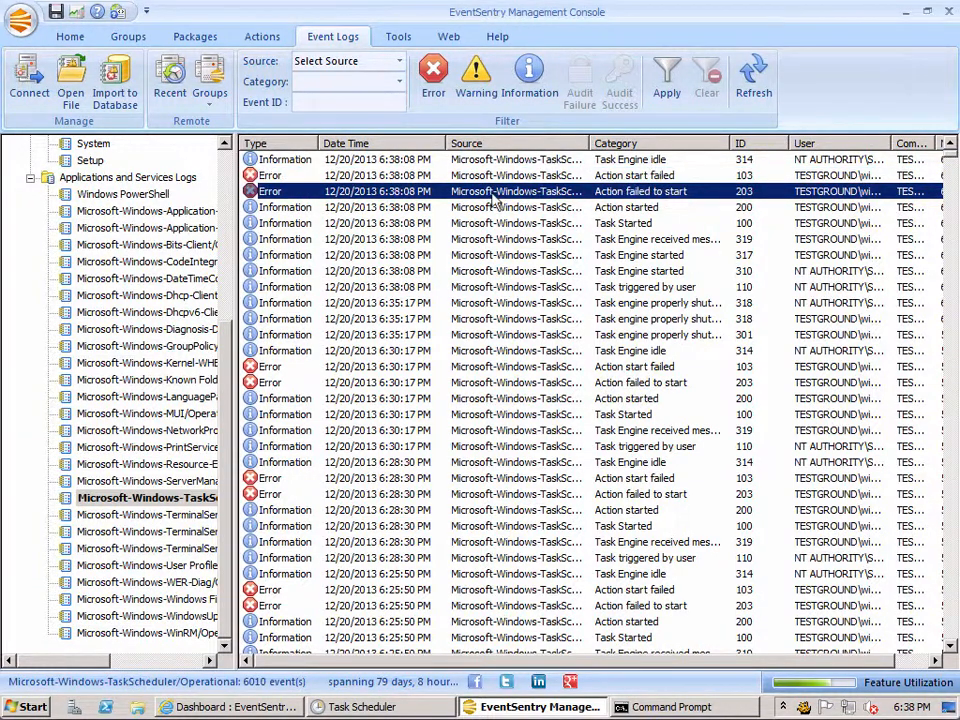
{"action": "double_click", "coordinate": [320, 199]}
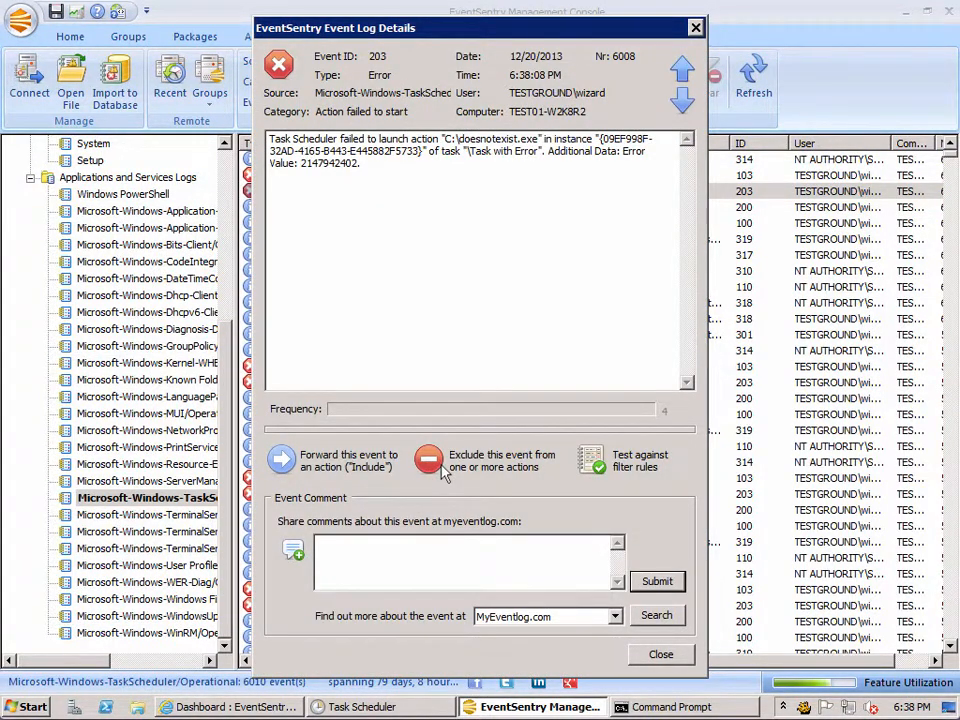
{"action": "left_click", "coordinate": [660, 654]}
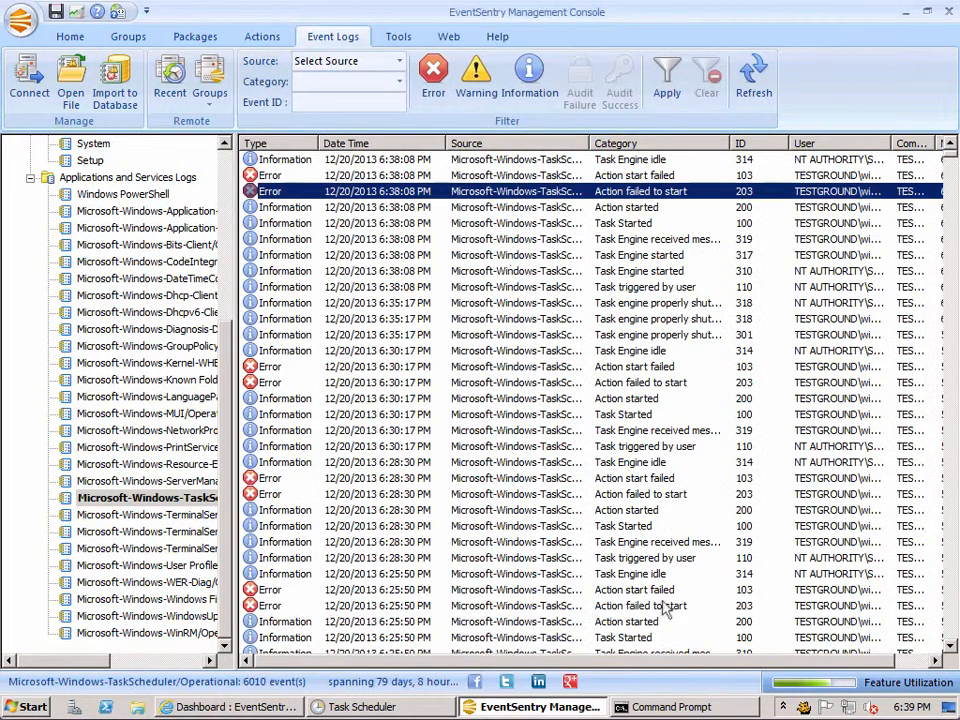
Create an exclude filter named "Exclusion Test 1" in the Task Scheduler package from the newest event 203 error.
{"action": "right_click", "coordinate": [465, 197]}
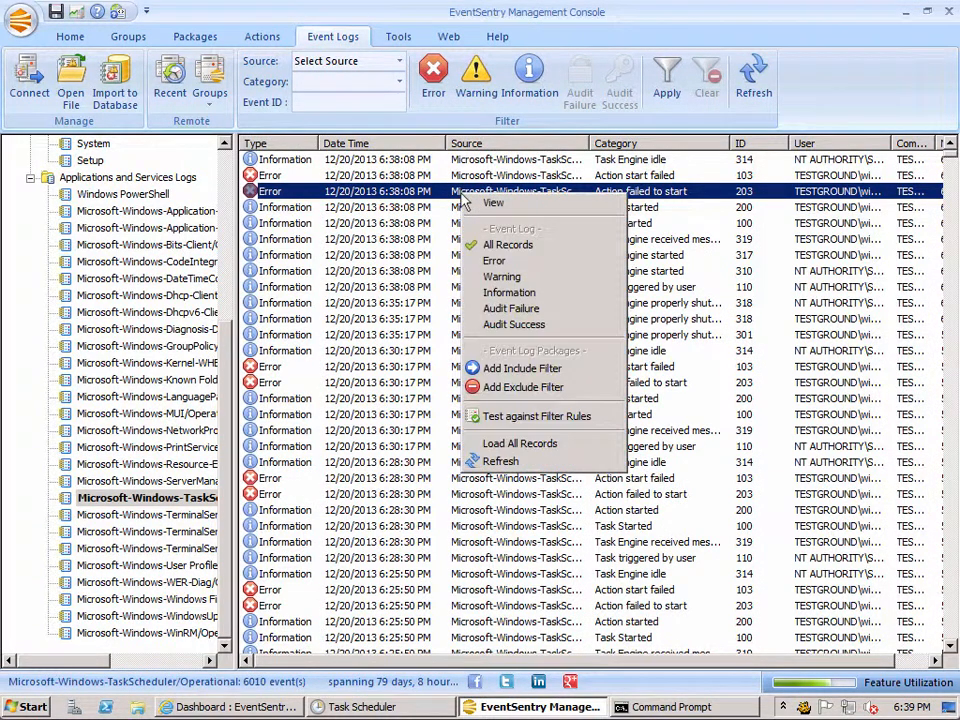
{"action": "left_click", "coordinate": [514, 387]}
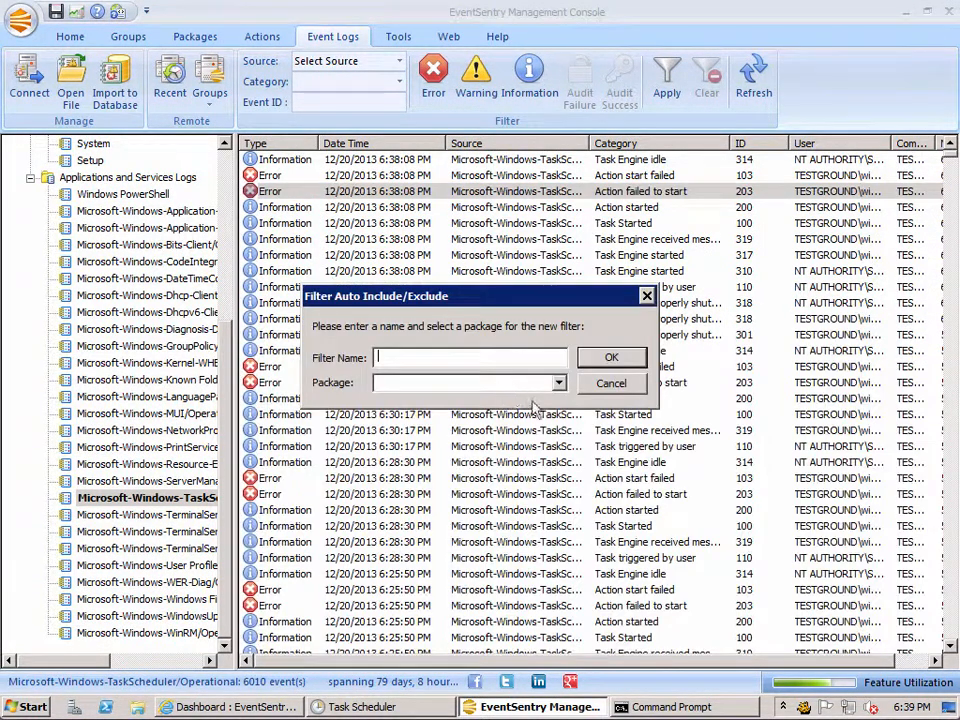
{"action": "left_click", "coordinate": [559, 384]}
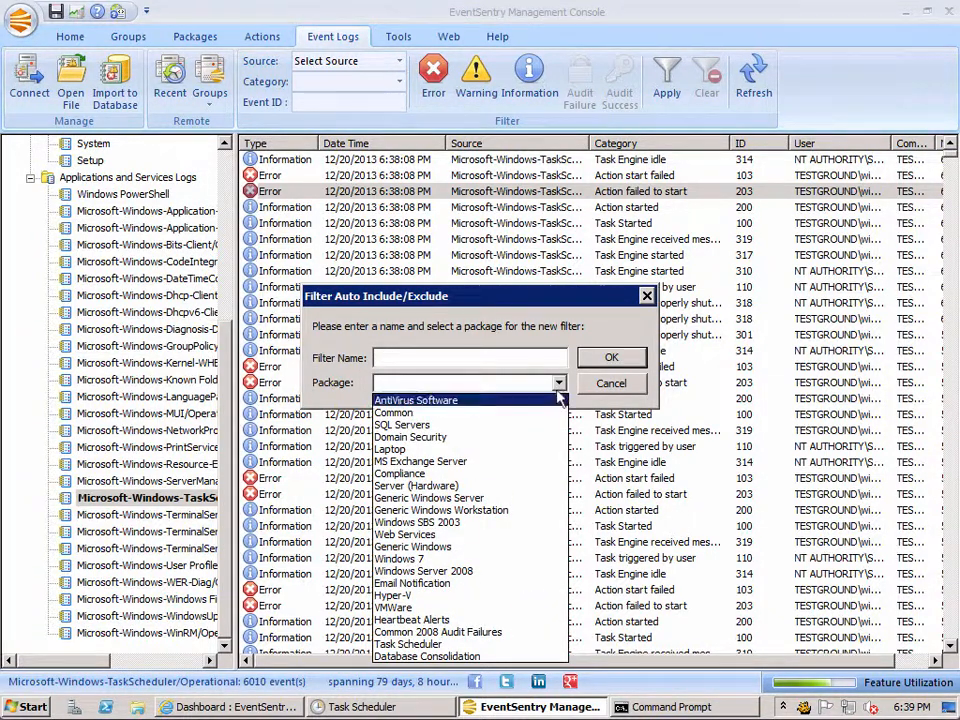
{"action": "left_click", "coordinate": [408, 645]}
{"action": "left_click", "coordinate": [409, 358]}
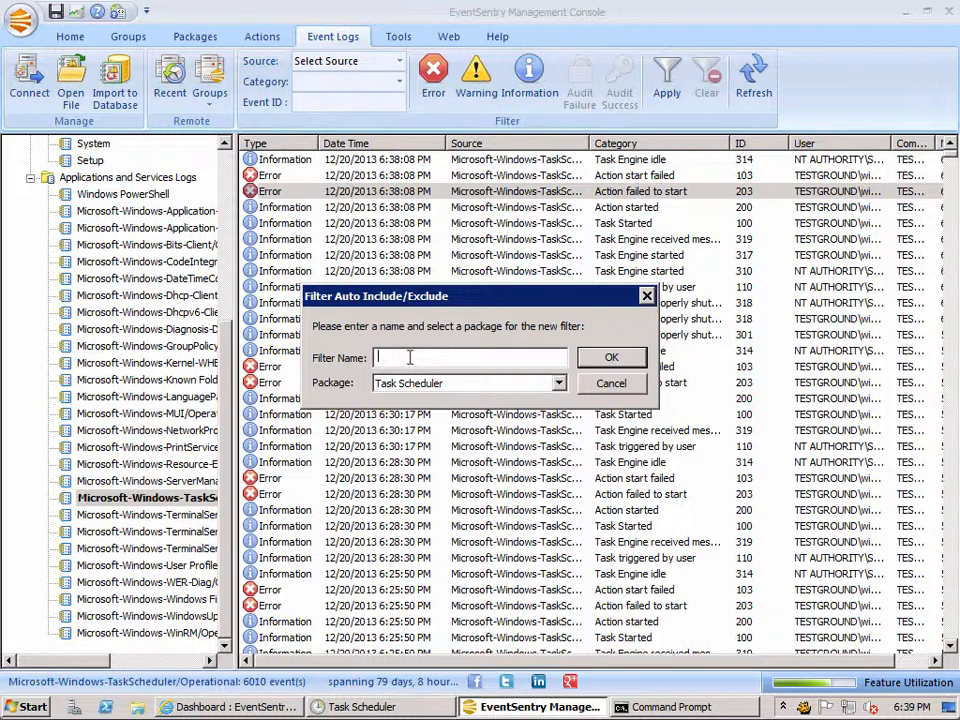
{"action": "type", "text": "Exclusion Test 1"}
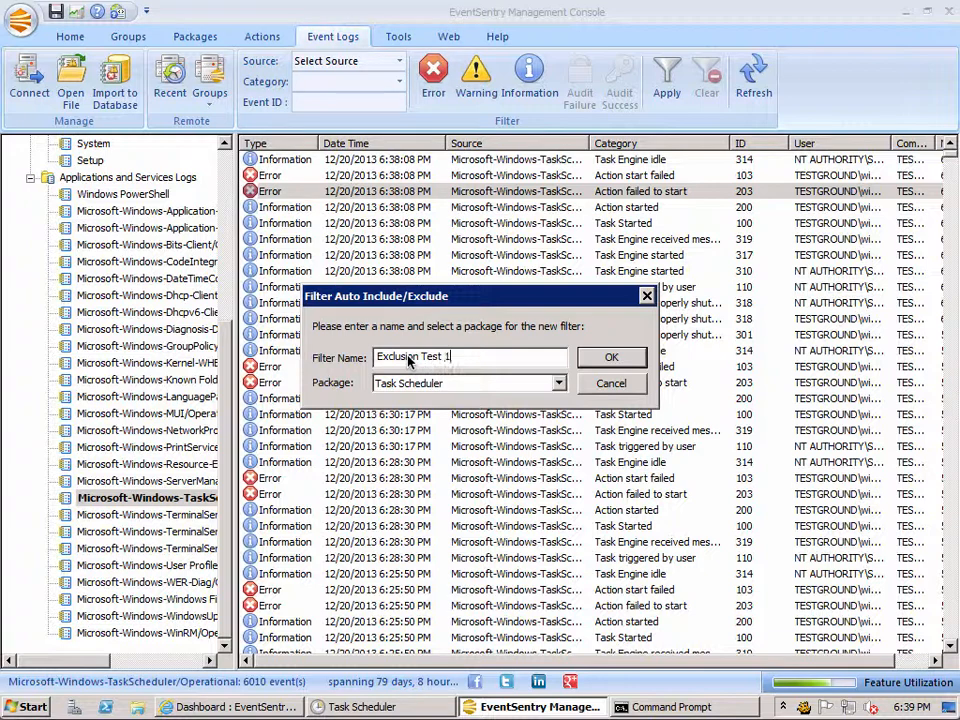
{"action": "left_click", "coordinate": [611, 358]}
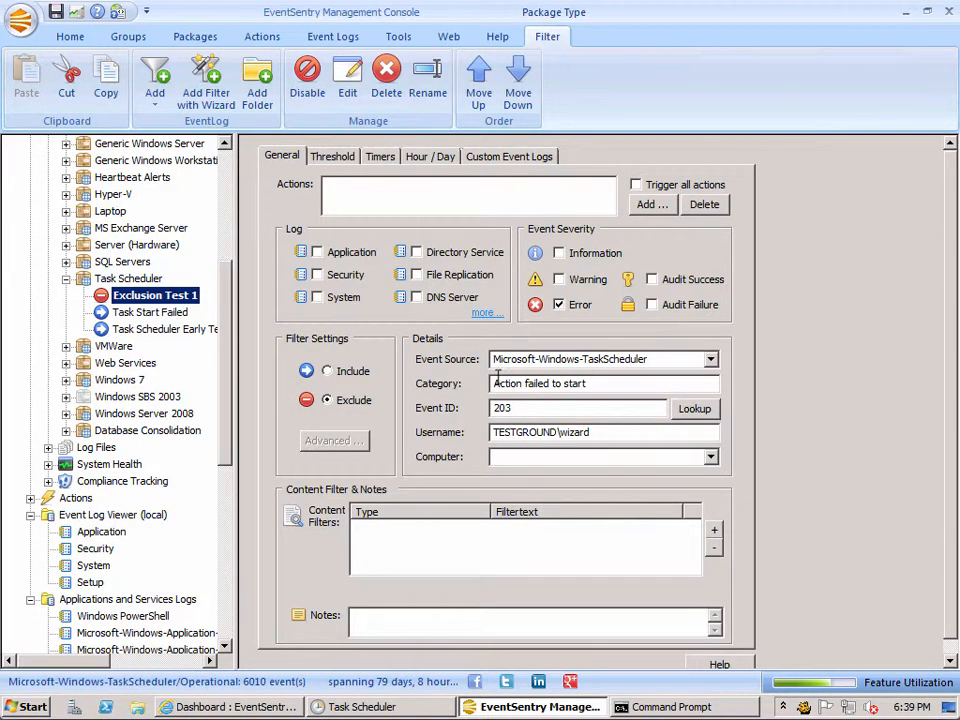
Clear the username from the Exclusion Test 1 filter's details, keeping the event ID.
{"action": "mouse_move", "coordinate": [510, 408]}
{"action": "double_click", "coordinate": [595, 432]}
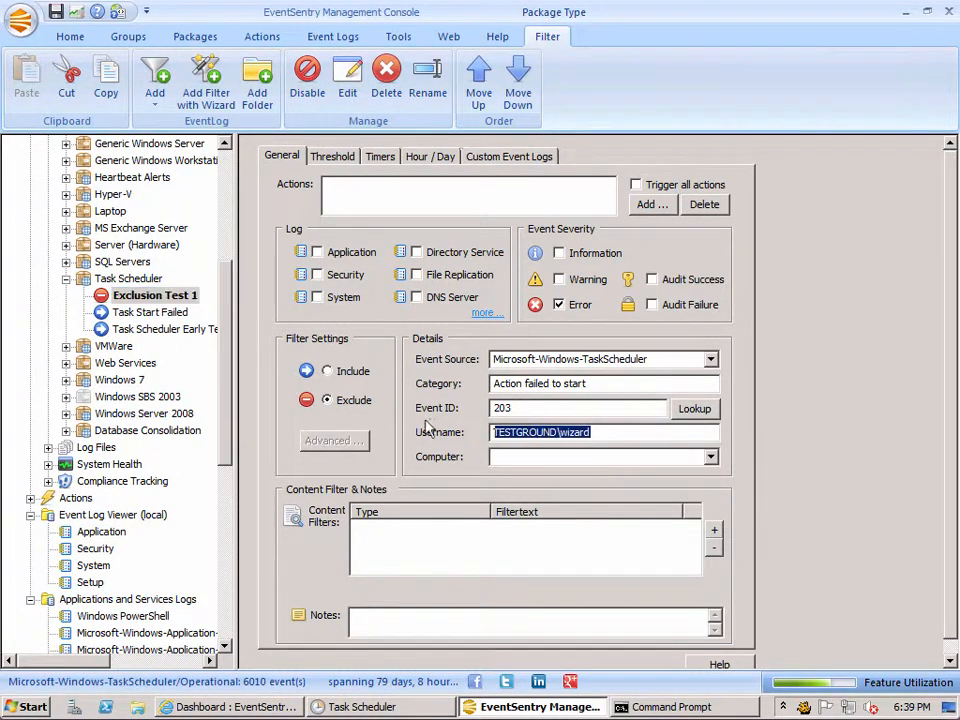
{"action": "key", "text": "Delete"}
{"action": "left_click", "coordinate": [551, 403]}
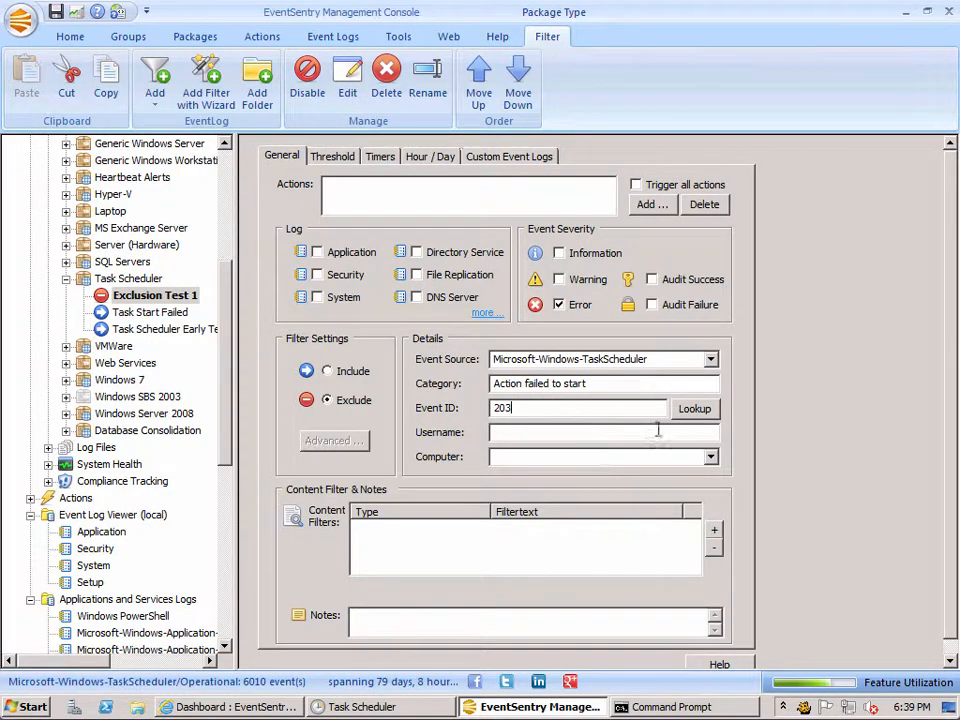
Add the Growl action to the Exclusion Test 1 filter and show the filter's custom event logs.
{"action": "mouse_move", "coordinate": [658, 430]}
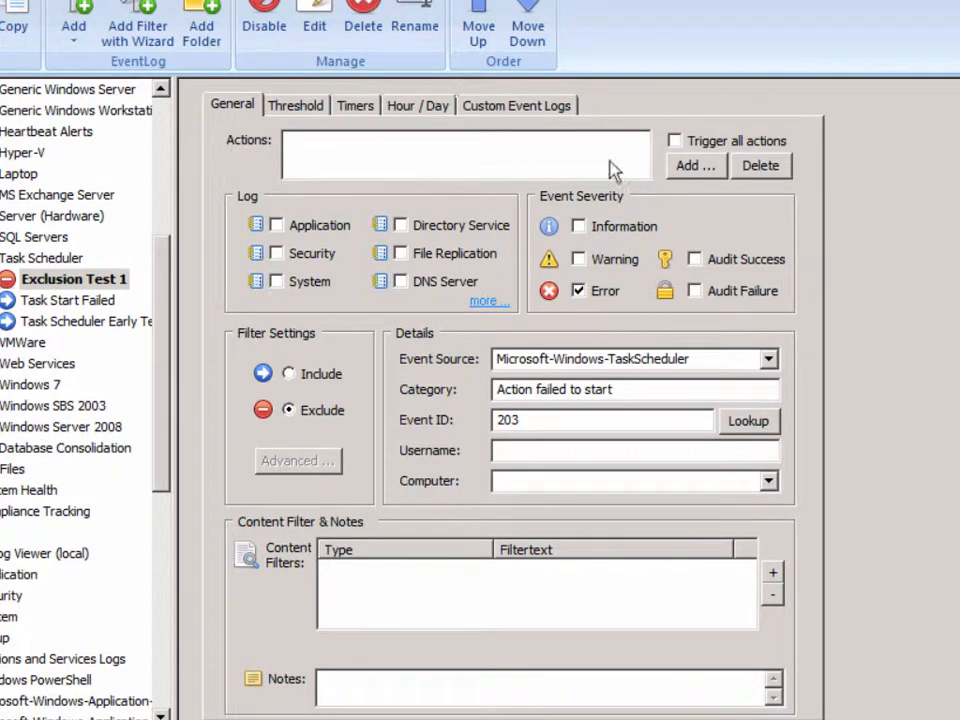
{"action": "left_click", "coordinate": [692, 166]}
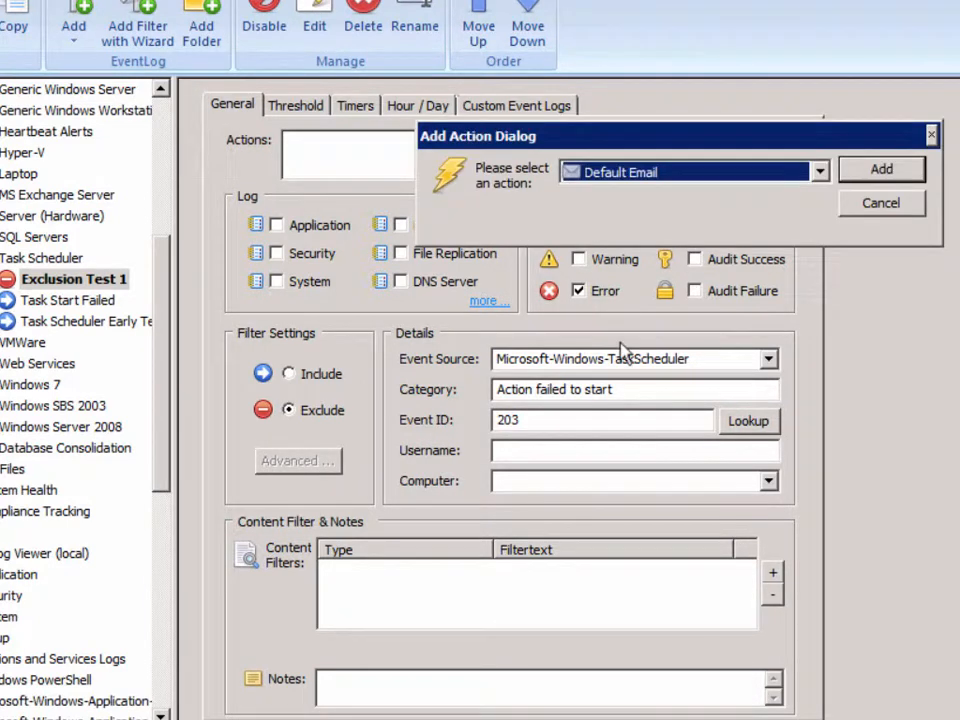
{"action": "left_click", "coordinate": [806, 178]}
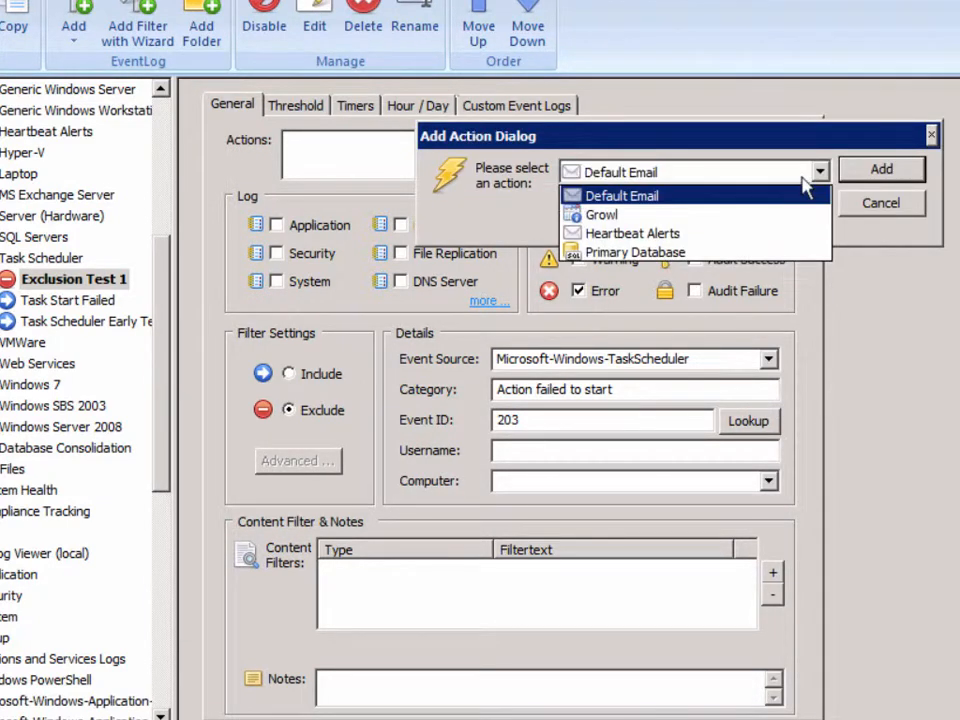
{"action": "left_click", "coordinate": [650, 218]}
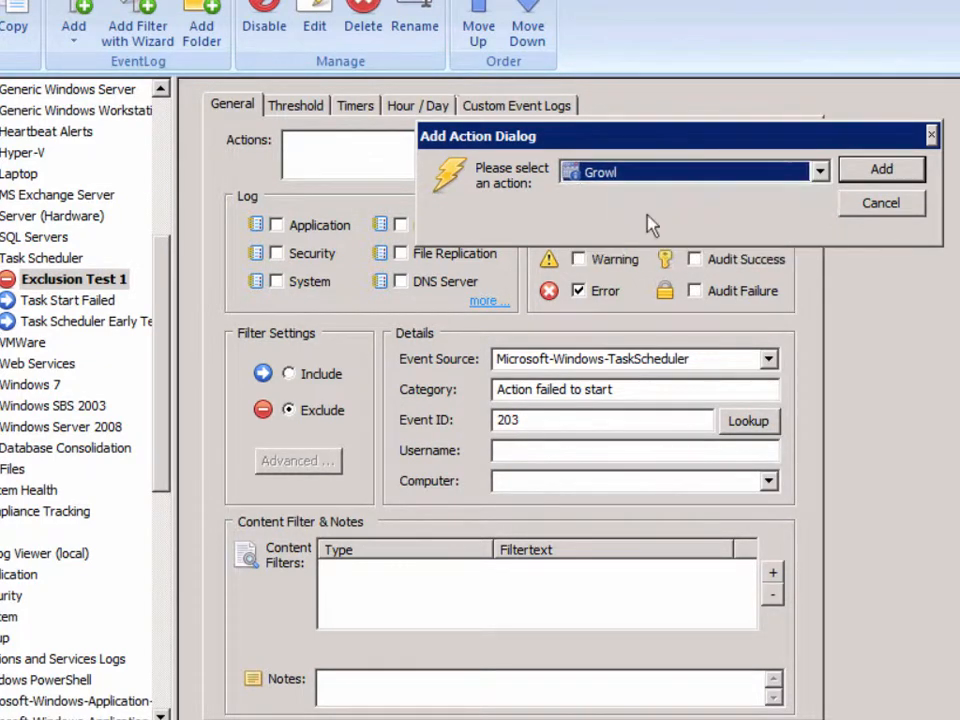
{"action": "left_click", "coordinate": [887, 178]}
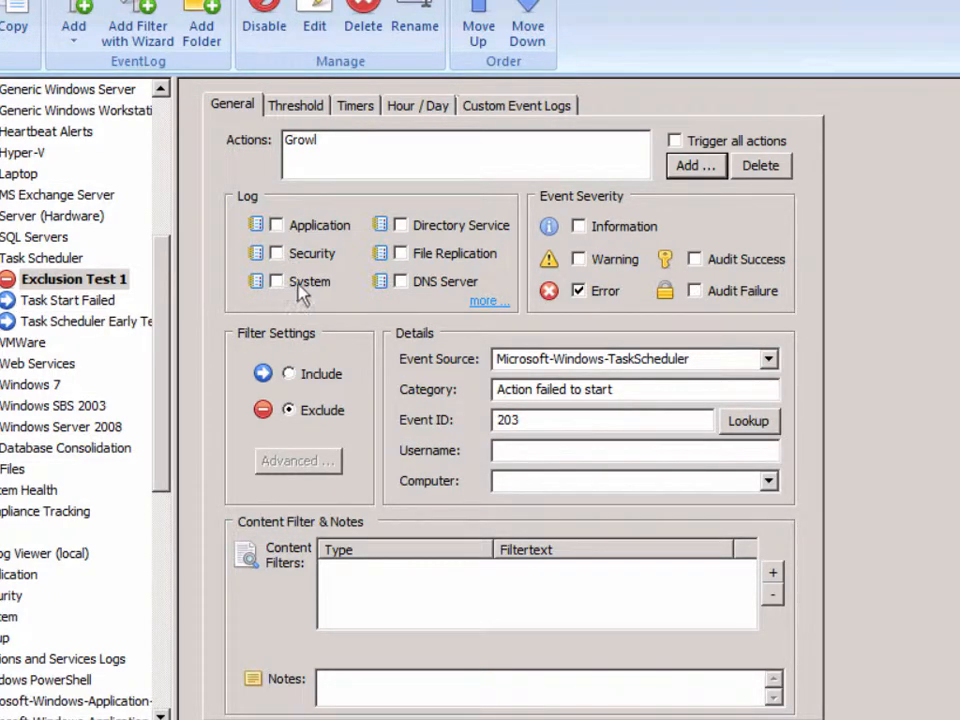
{"action": "left_click", "coordinate": [510, 104]}
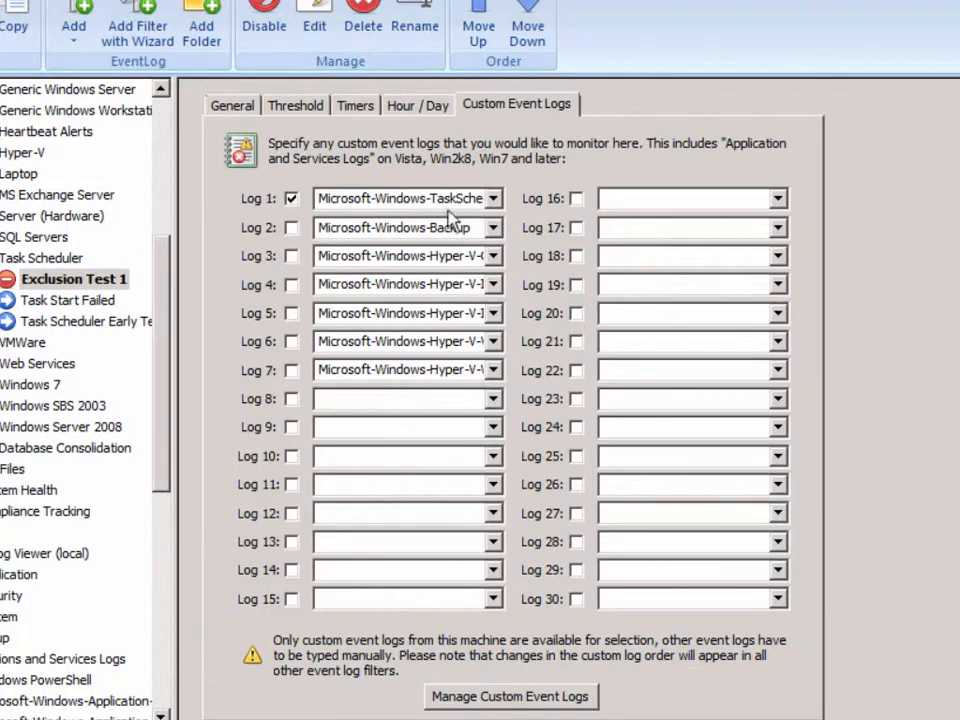
Check the full name of the first custom event log in the Exclusion Test 1 filter, and review the filter's general settings.
{"action": "double_click", "coordinate": [315, 198]}
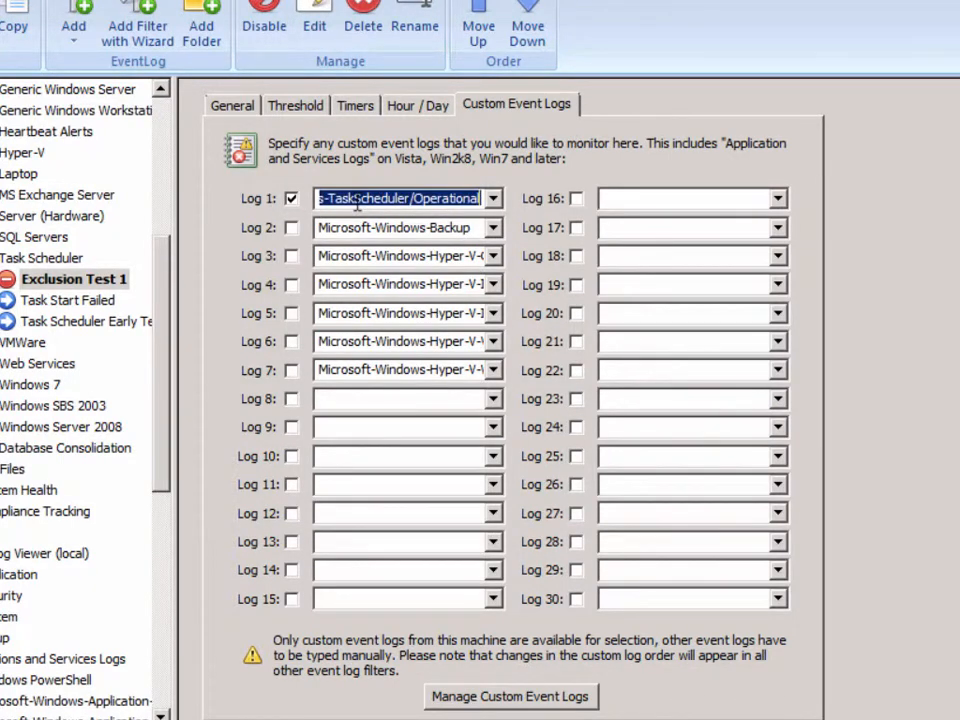
{"action": "key", "text": "Home"}
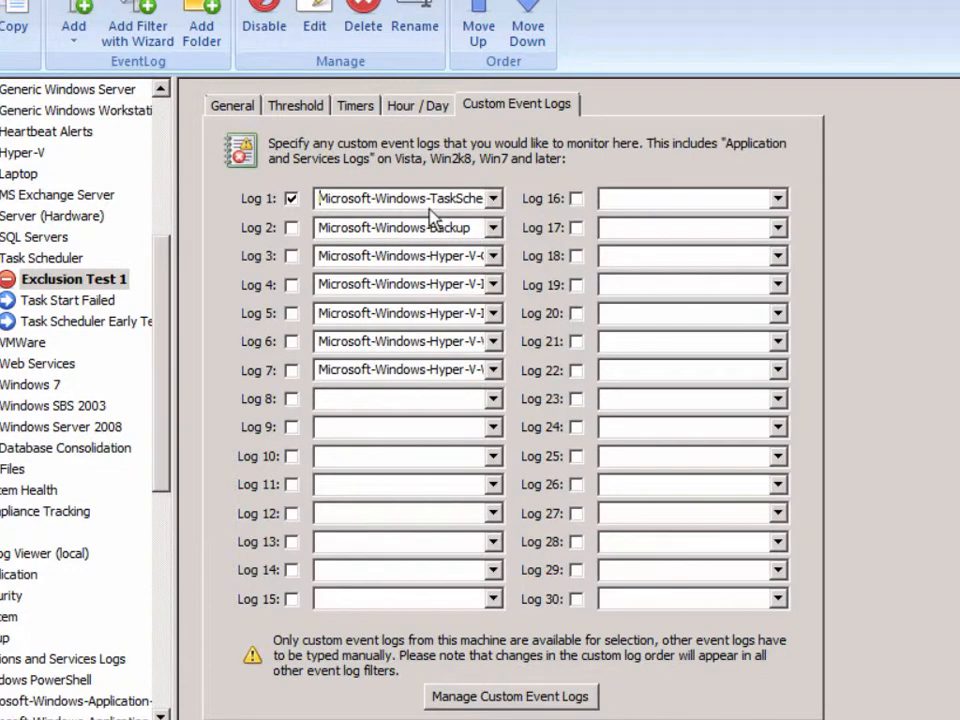
{"action": "key", "text": "End"}
{"action": "key", "text": "Home"}
{"action": "left_click", "coordinate": [493, 199]}
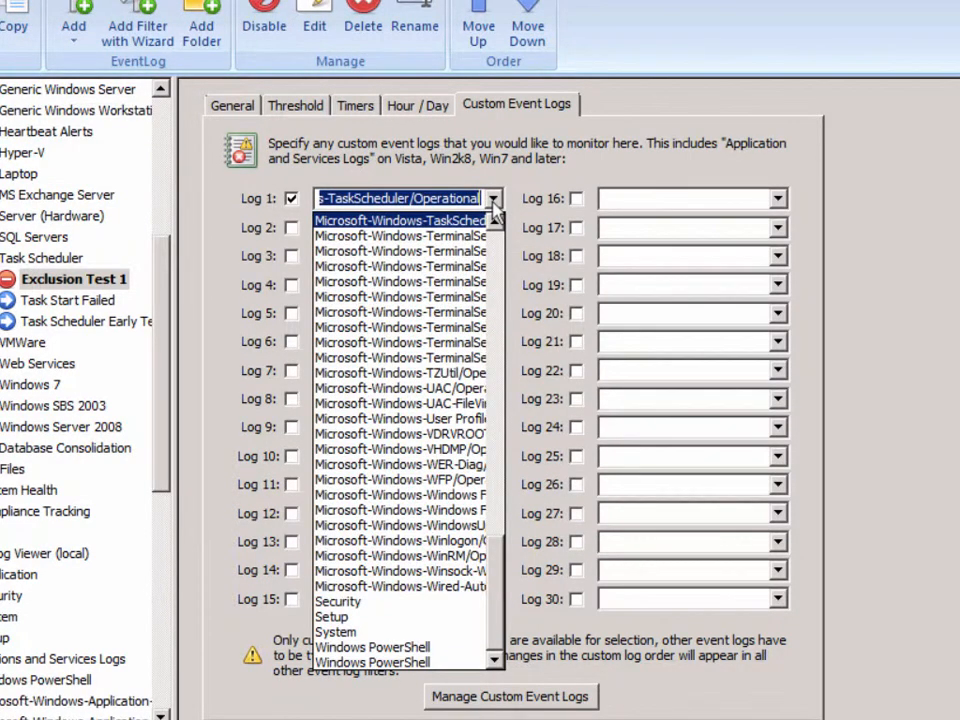
{"action": "left_click", "coordinate": [493, 202]}
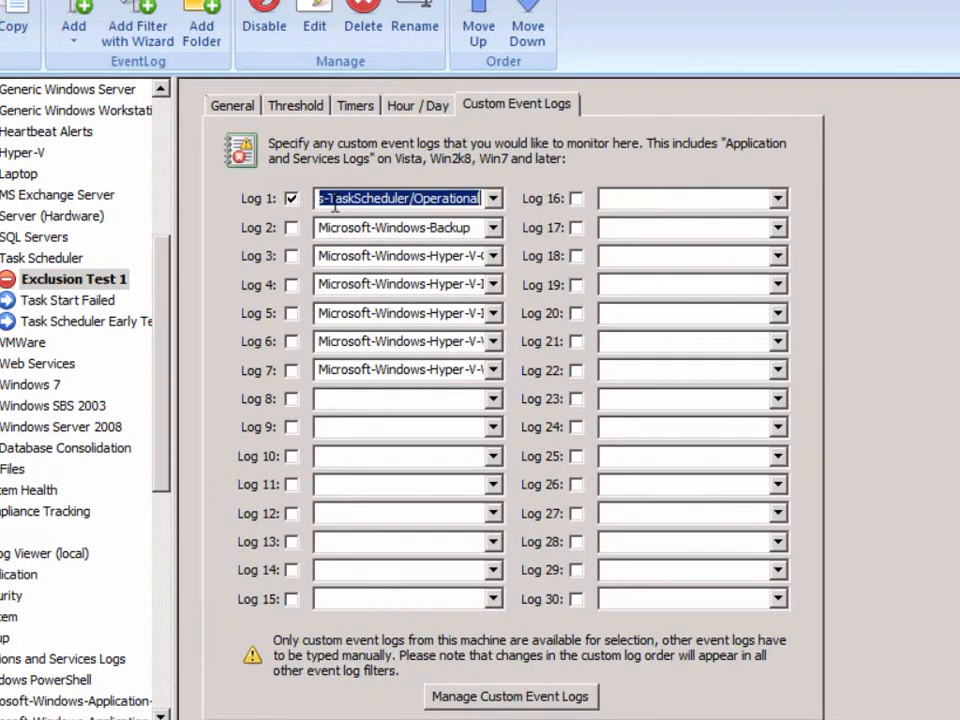
{"action": "key", "text": "Home"}
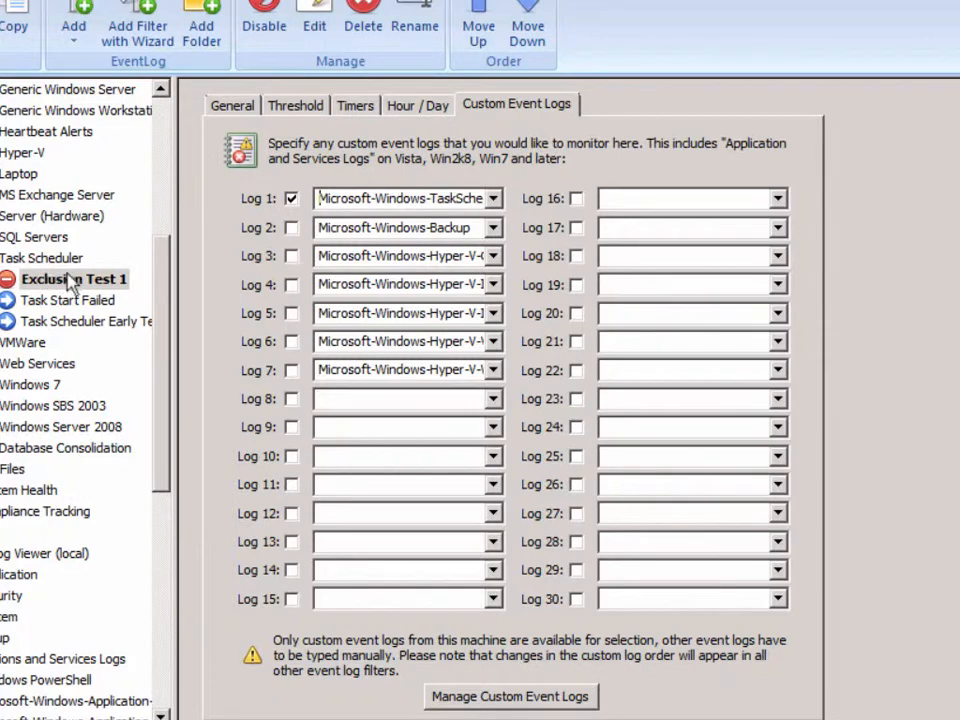
{"action": "left_click", "coordinate": [238, 106]}
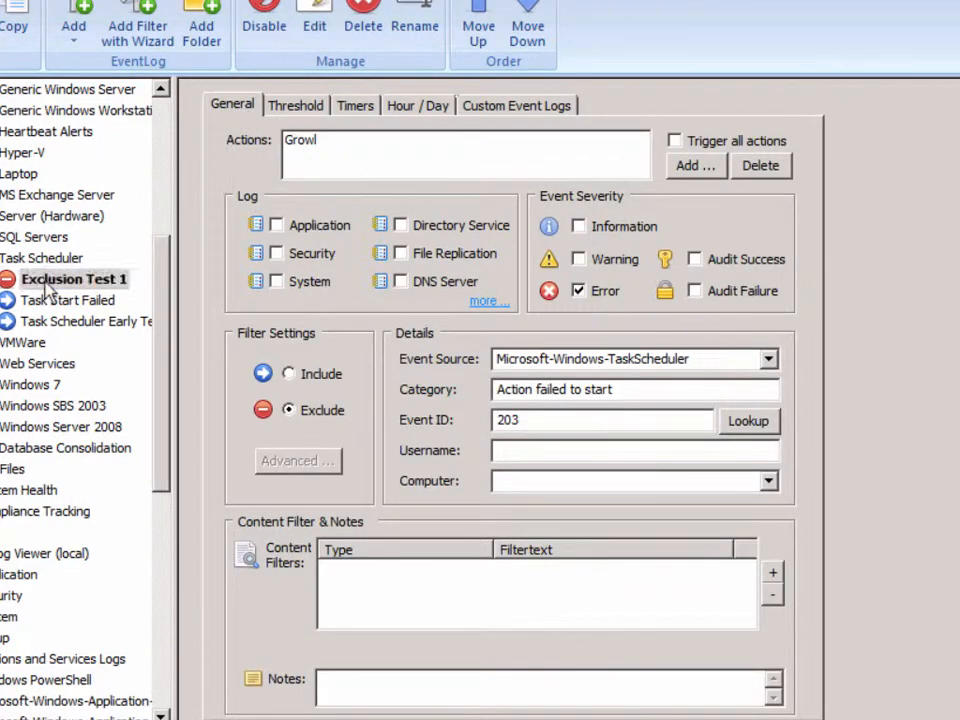
{"action": "left_click", "coordinate": [45, 283]}
{"action": "mouse_move", "coordinate": [519, 421]}
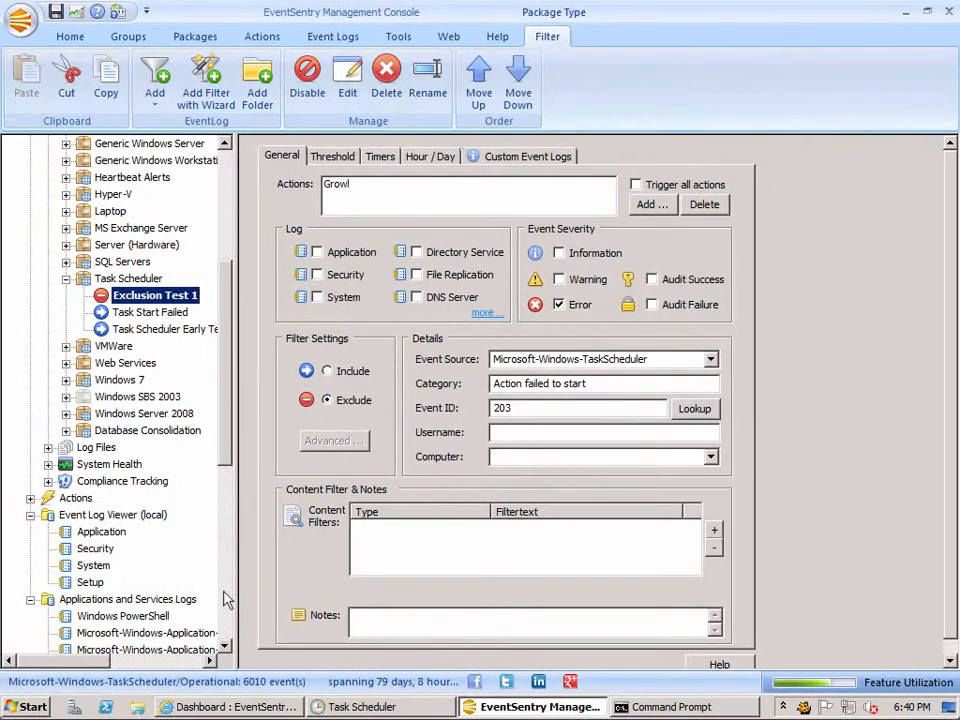
From the newest event 103 error in the Microsoft-Windows-TaskScheduler/Operational log, create an exclude filter named "Exclusion Test 2" in the Task Scheduler package.
{"action": "left_click", "coordinate": [161, 652]}
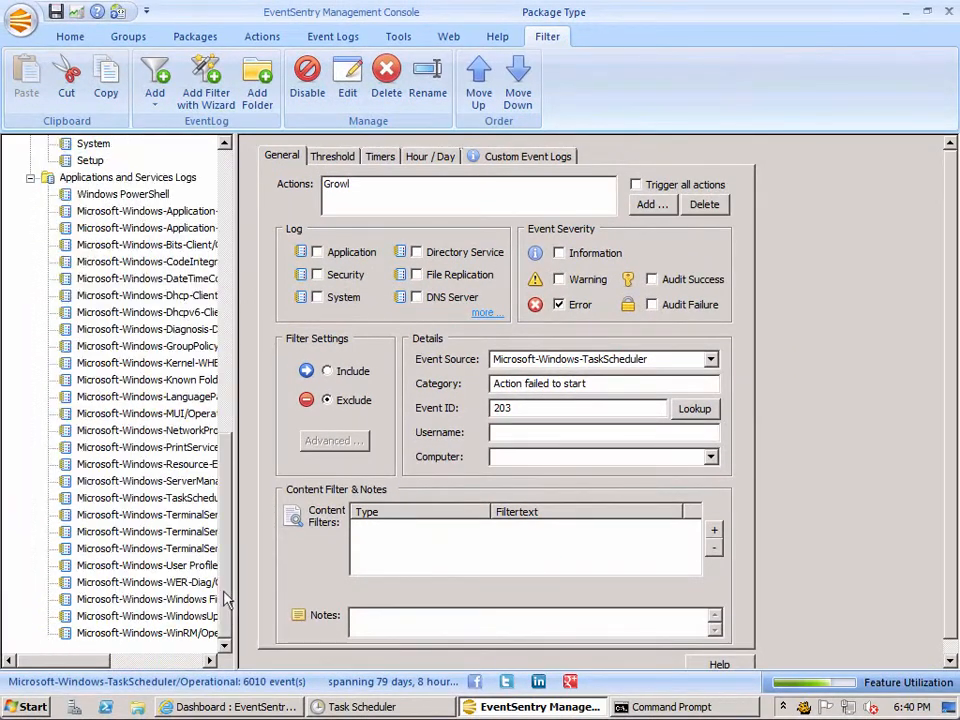
{"action": "left_click", "coordinate": [114, 178]}
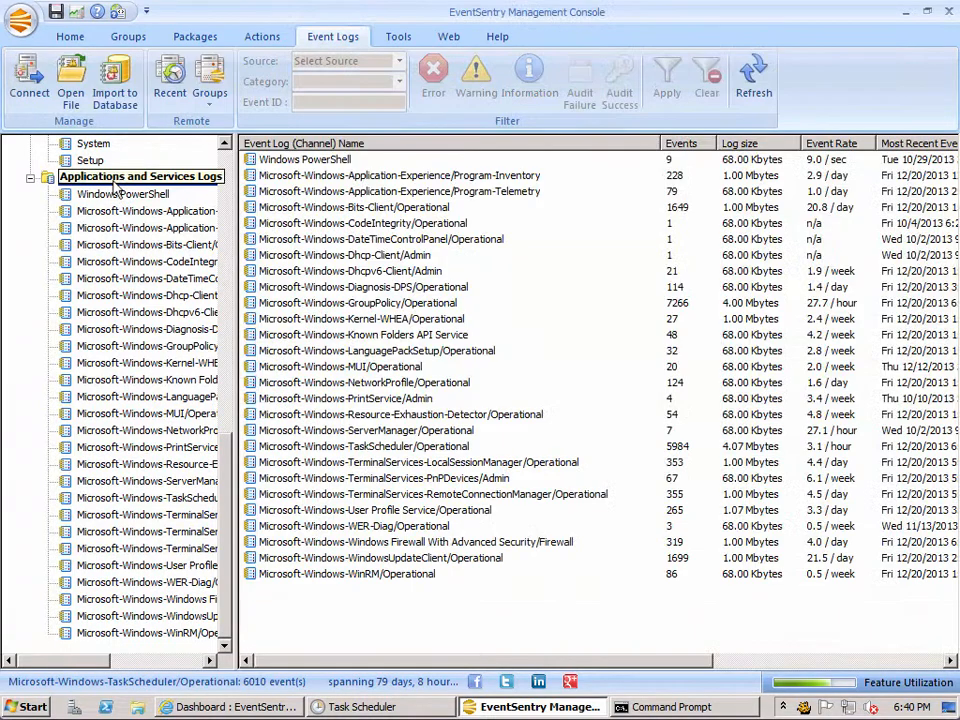
{"action": "double_click", "coordinate": [462, 448]}
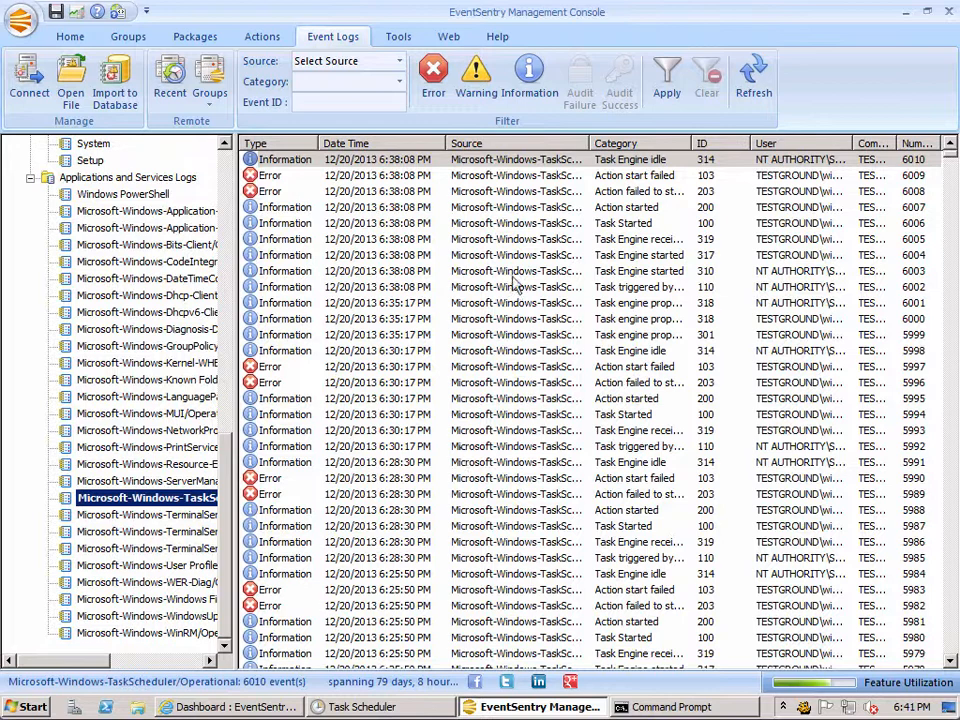
{"action": "left_click", "coordinate": [302, 177]}
{"action": "left_click_drag", "start_coordinate": [229, 466], "coordinate": [226, 500]}
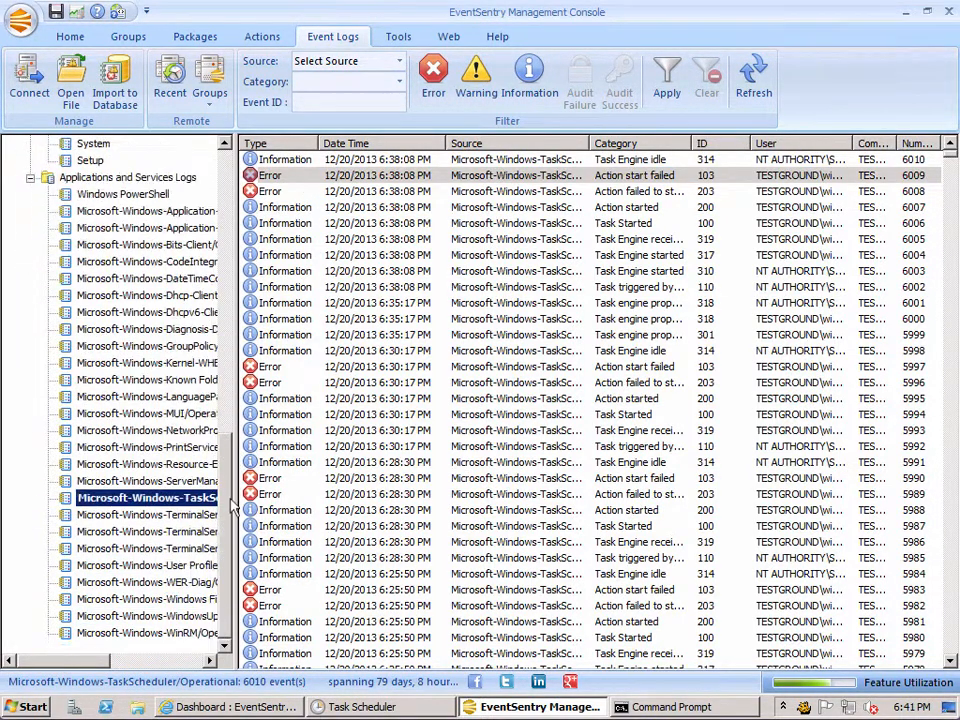
{"action": "right_click", "coordinate": [540, 180]}
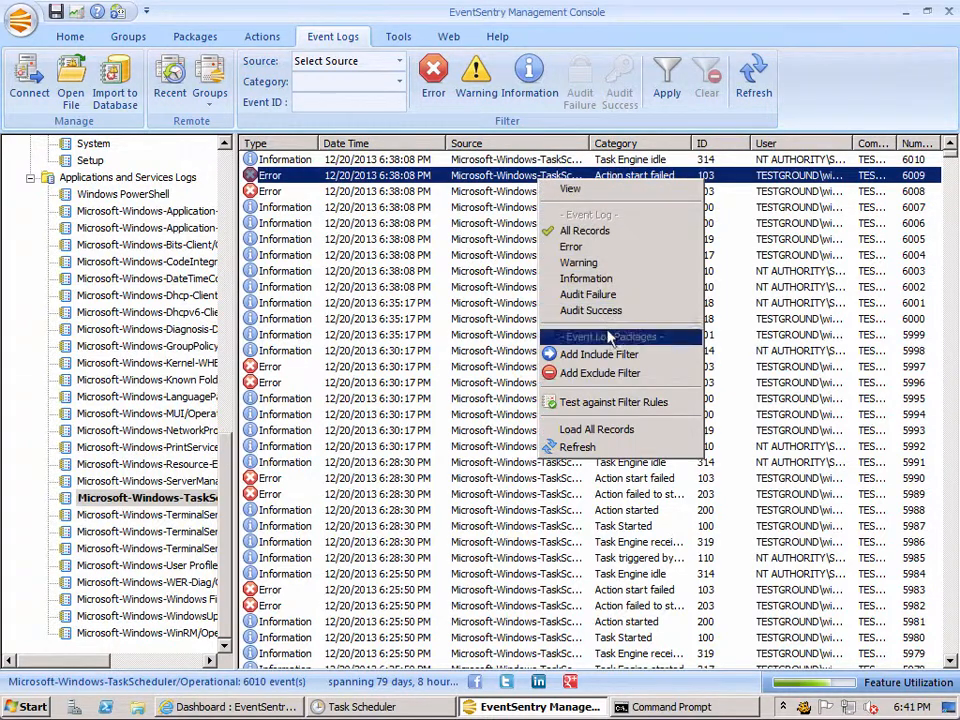
{"action": "left_click", "coordinate": [592, 372]}
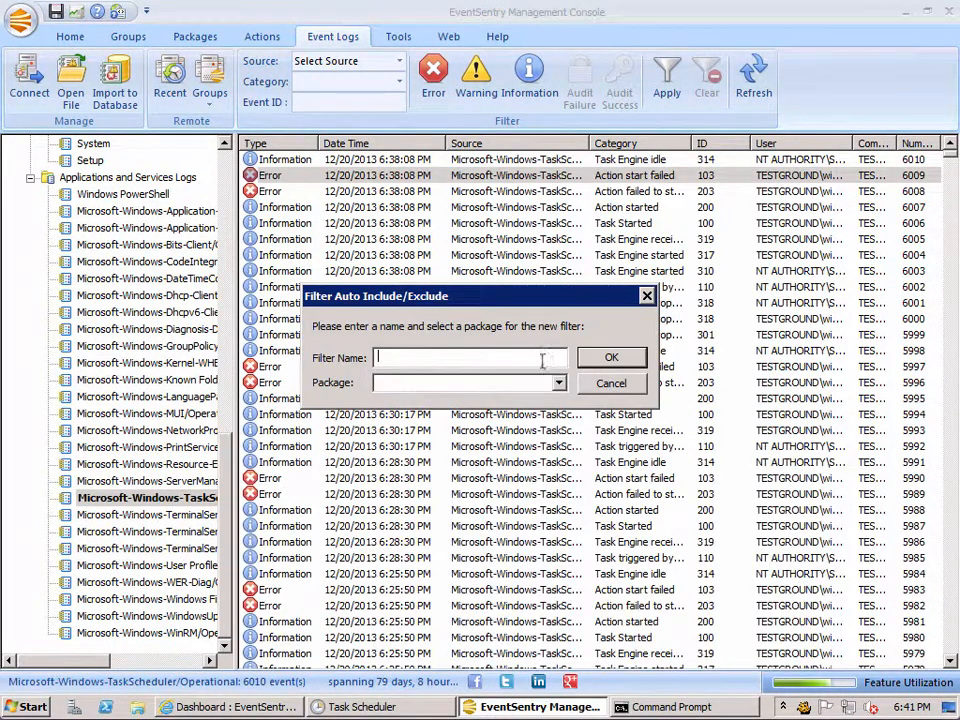
{"action": "type", "text": "Exclusion Test 2"}
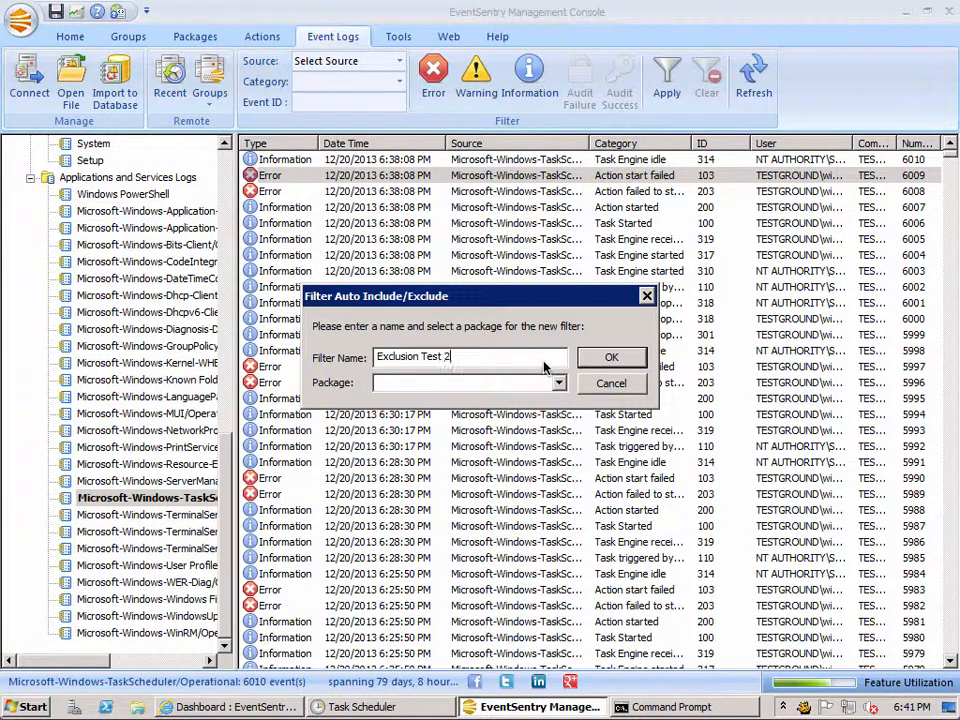
{"action": "left_click", "coordinate": [558, 383]}
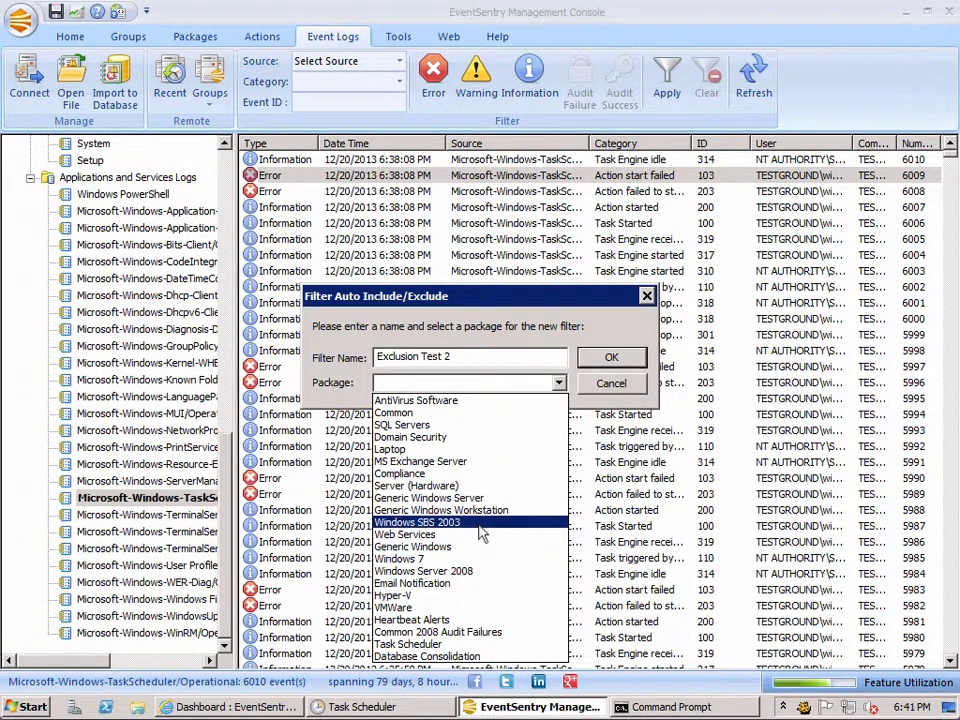
{"action": "left_click", "coordinate": [420, 644]}
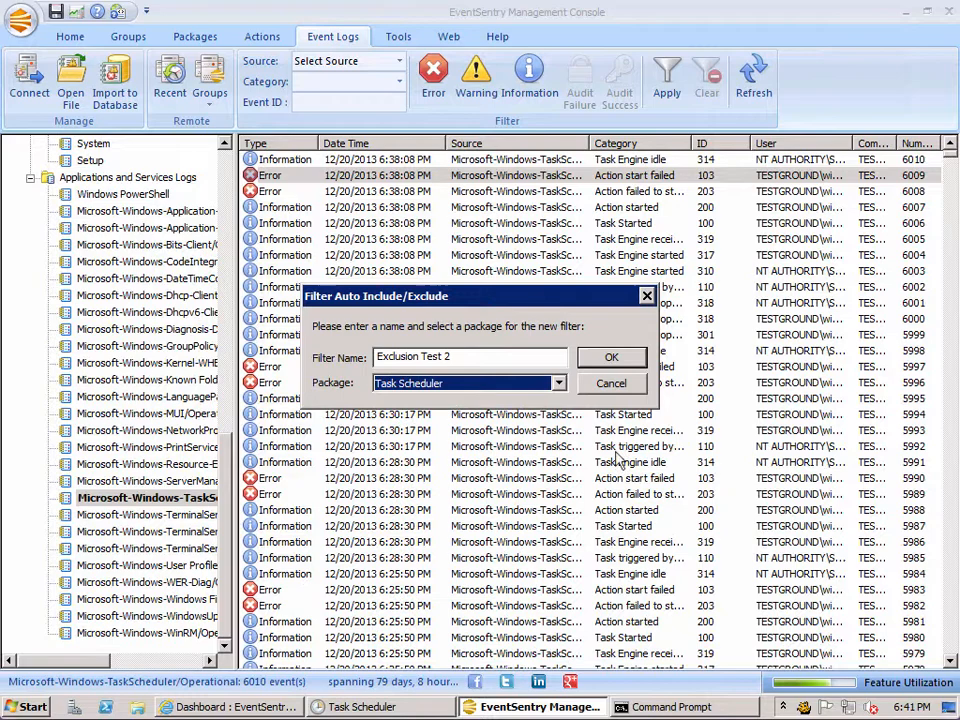
{"action": "left_click", "coordinate": [611, 358]}
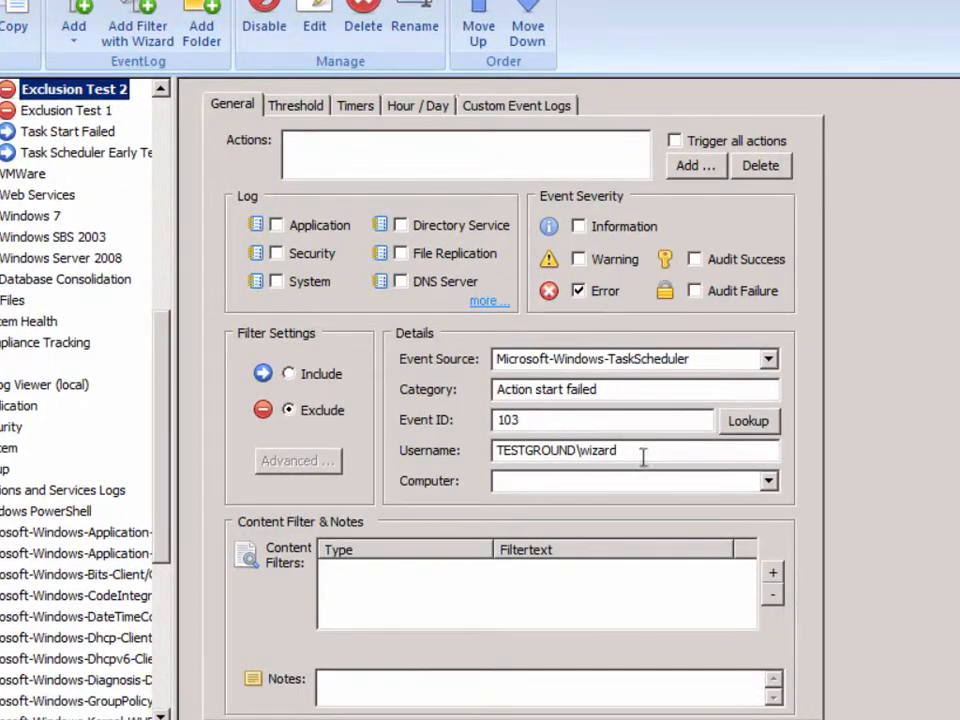
Clear the username from the Exclusion Test 2 filter's details, and check the filter's custom event logs.
{"action": "double_click", "coordinate": [547, 452]}
{"action": "key", "text": "Delete"}
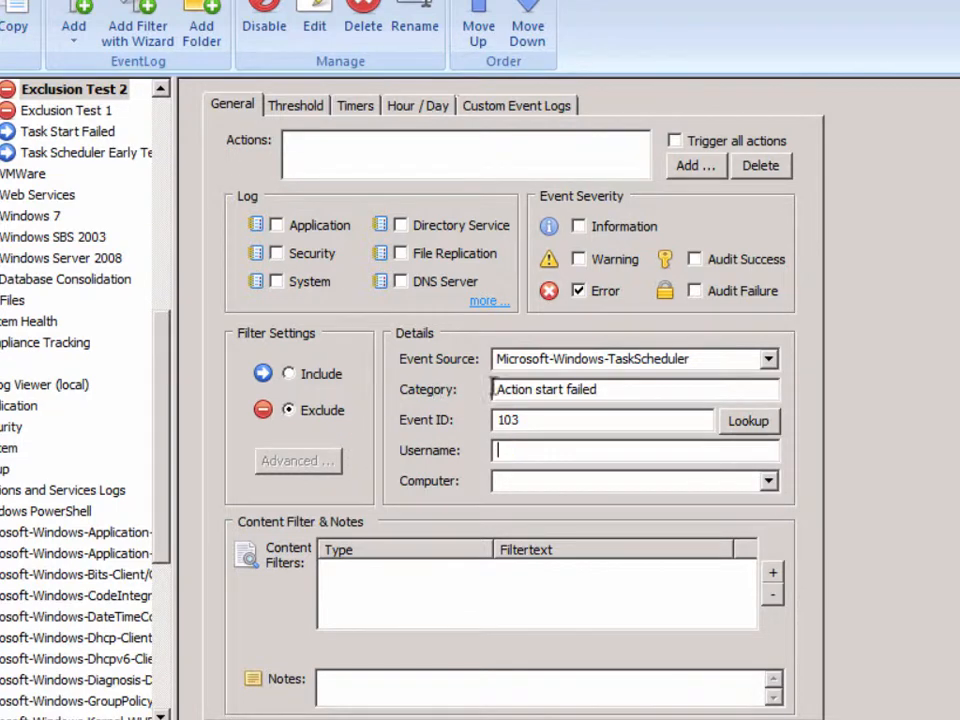
{"action": "left_click", "coordinate": [560, 423]}
{"action": "left_click", "coordinate": [540, 107]}
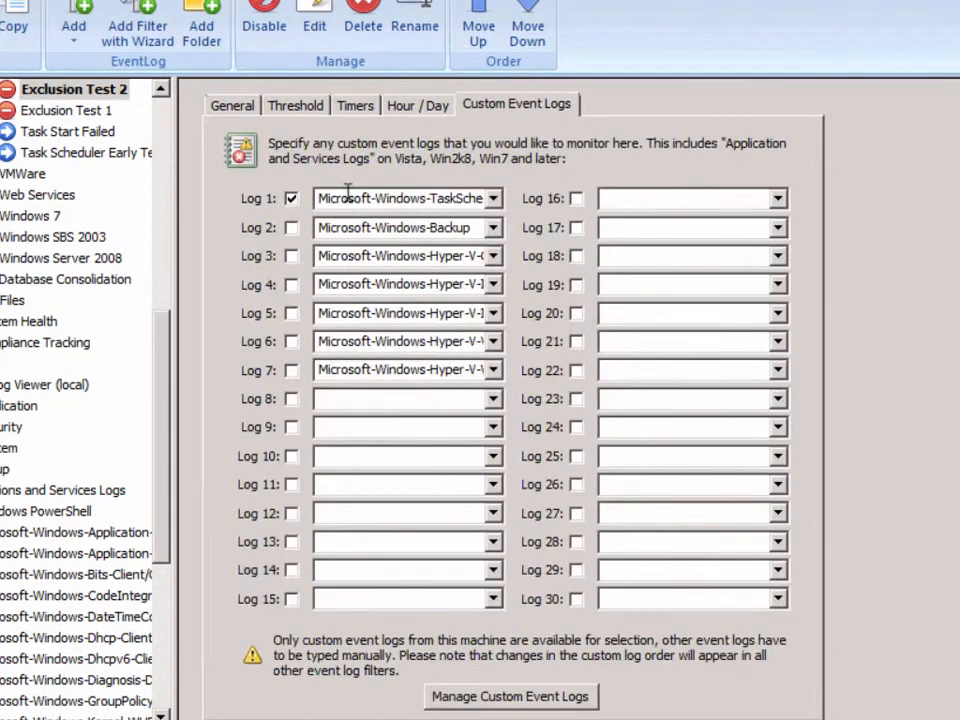
Add the Growl action to the Exclusion Test 2 filter in its general settings.
{"action": "left_click", "coordinate": [232, 105]}
{"action": "left_click", "coordinate": [710, 168]}
{"action": "left_click", "coordinate": [716, 180]}
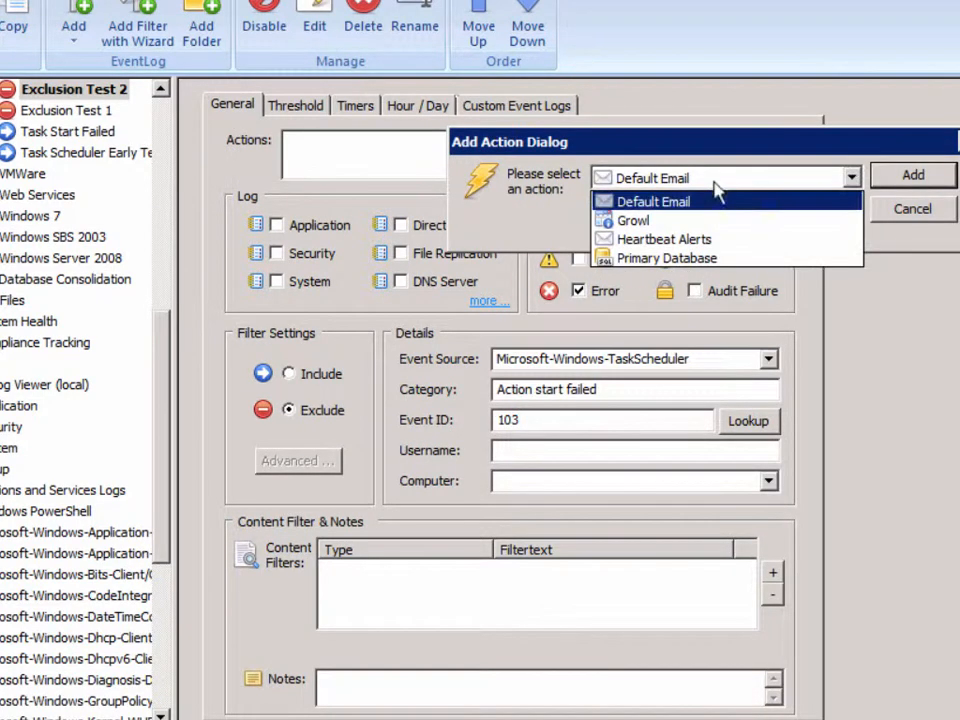
{"action": "left_click", "coordinate": [665, 218]}
{"action": "left_click", "coordinate": [880, 176]}
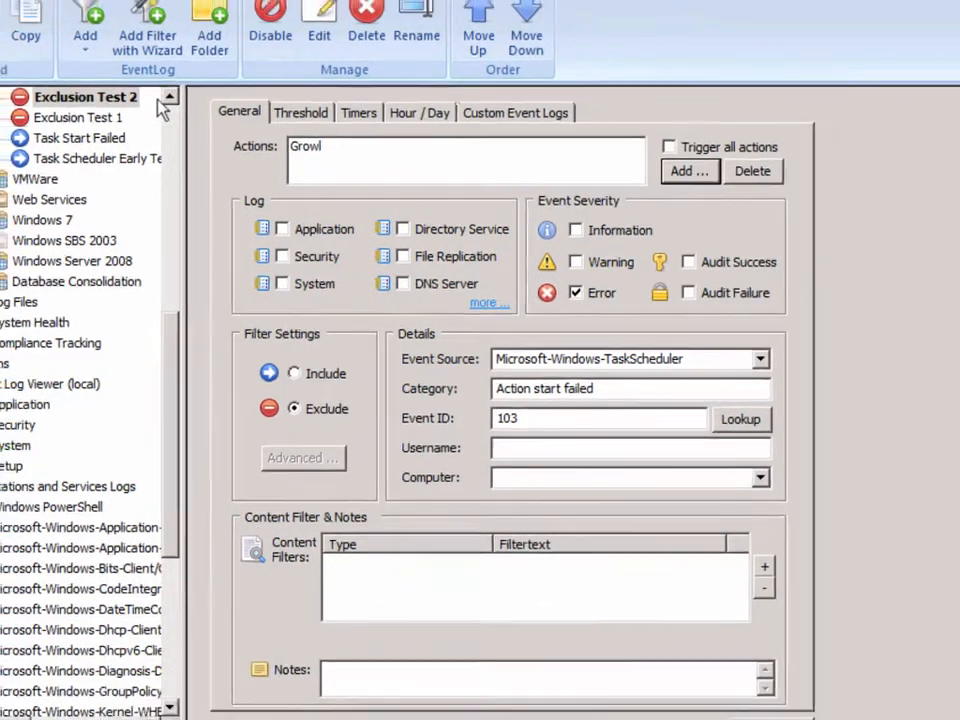
Move the Exclusion Test 2 filter down one place, below Exclusion Test 1, in the Task Scheduler package.
{"action": "left_click", "coordinate": [169, 97]}
{"action": "left_click", "coordinate": [169, 97]}
{"action": "left_click", "coordinate": [169, 97]}
{"action": "left_click", "coordinate": [131, 182]}
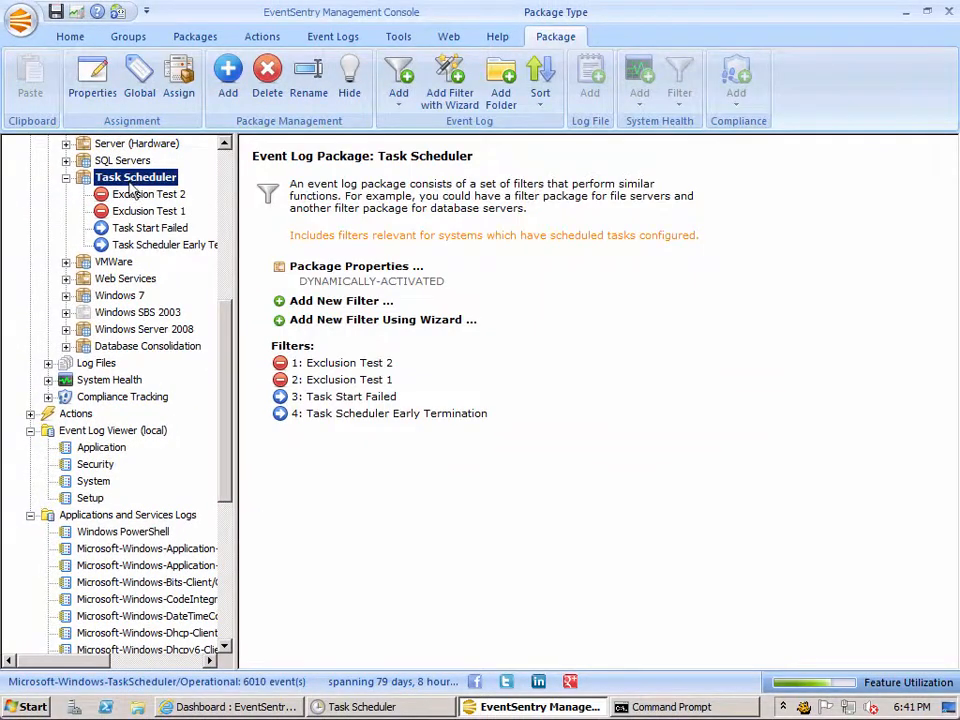
{"action": "left_click", "coordinate": [140, 196]}
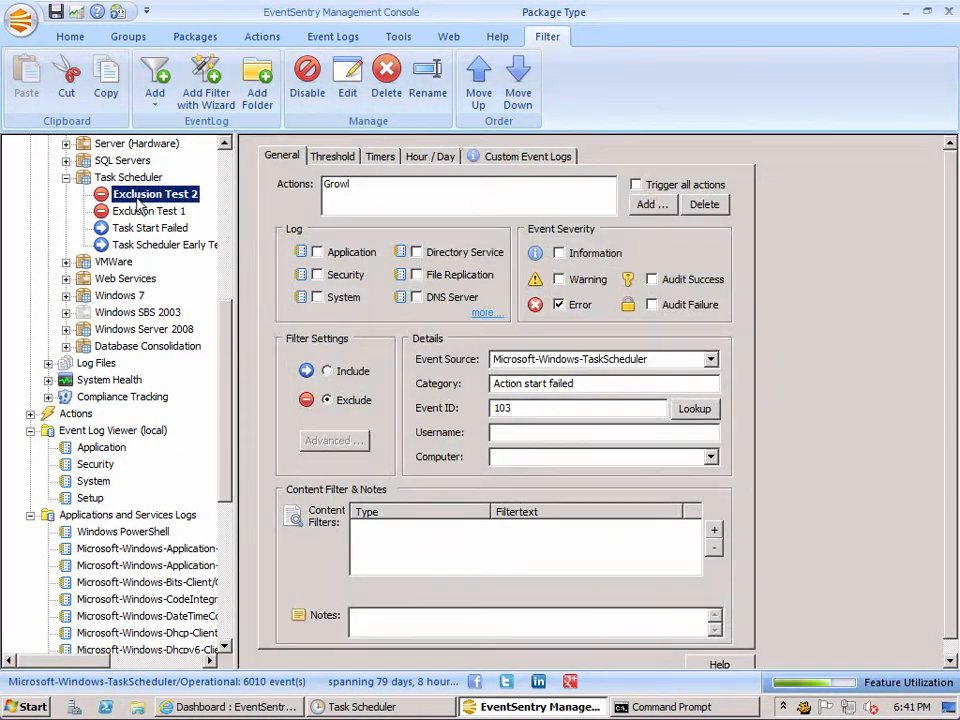
{"action": "left_click", "coordinate": [518, 80]}
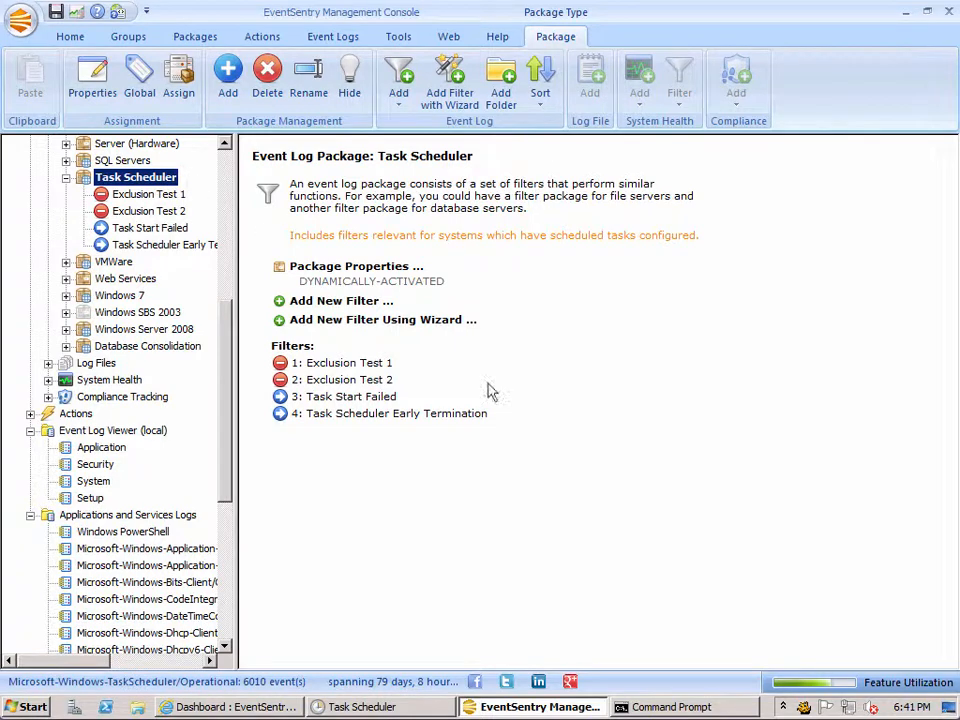
Rerun the scheduled task "Task with Error" from the Command Prompt, dismiss the error notifications, and return to the EventSentry Management Console.
{"action": "left_click", "coordinate": [672, 707]}
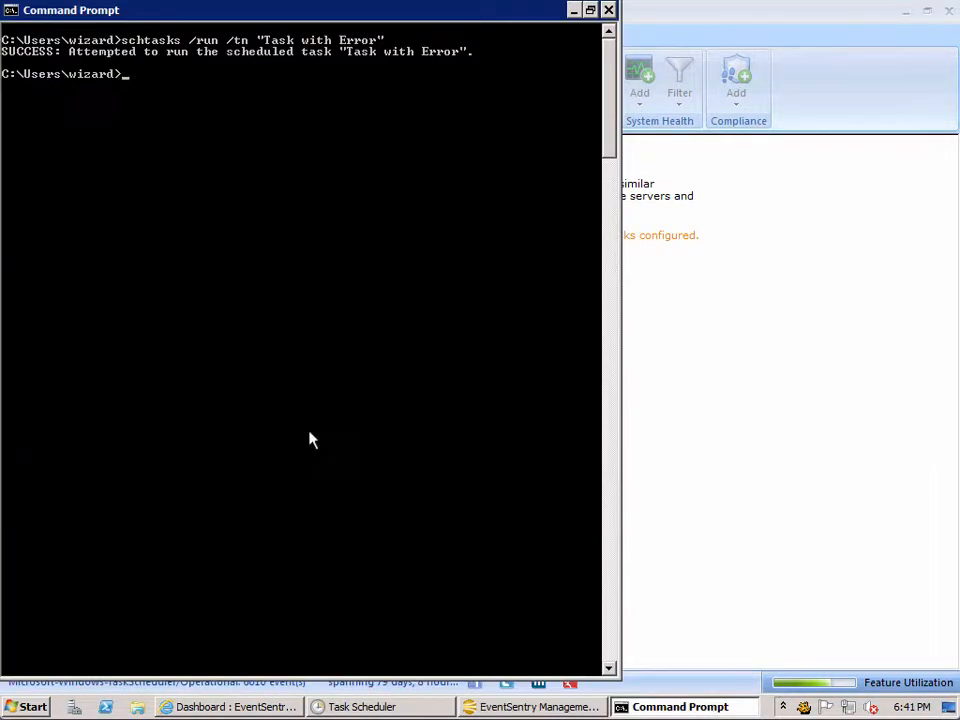
{"action": "key", "text": "Up"}
{"action": "key", "text": "Return"}
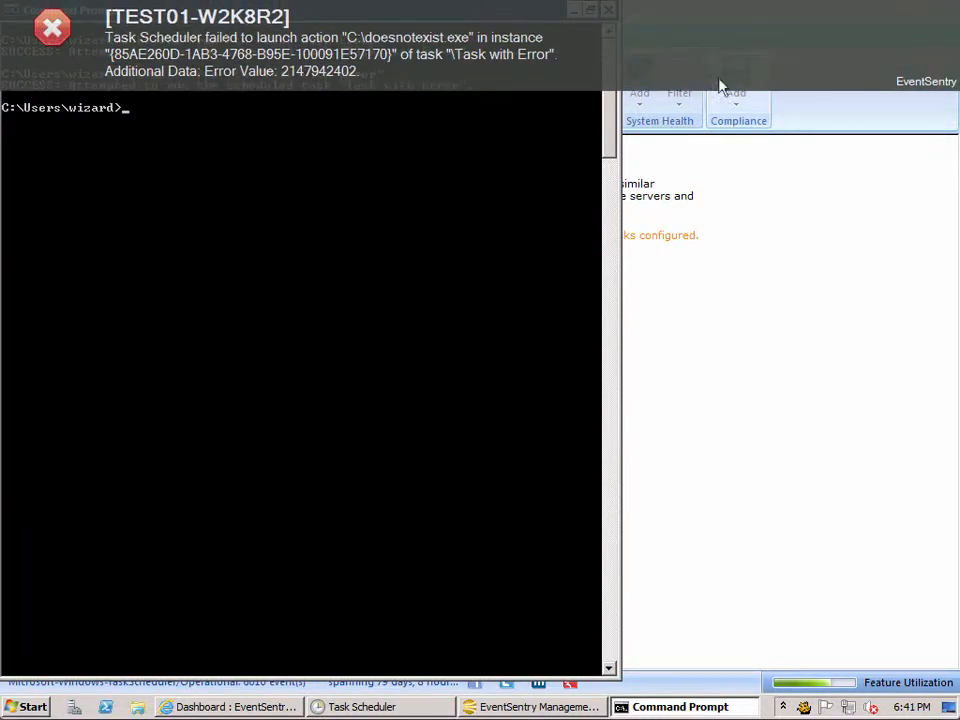
{"action": "left_click", "coordinate": [706, 48]}
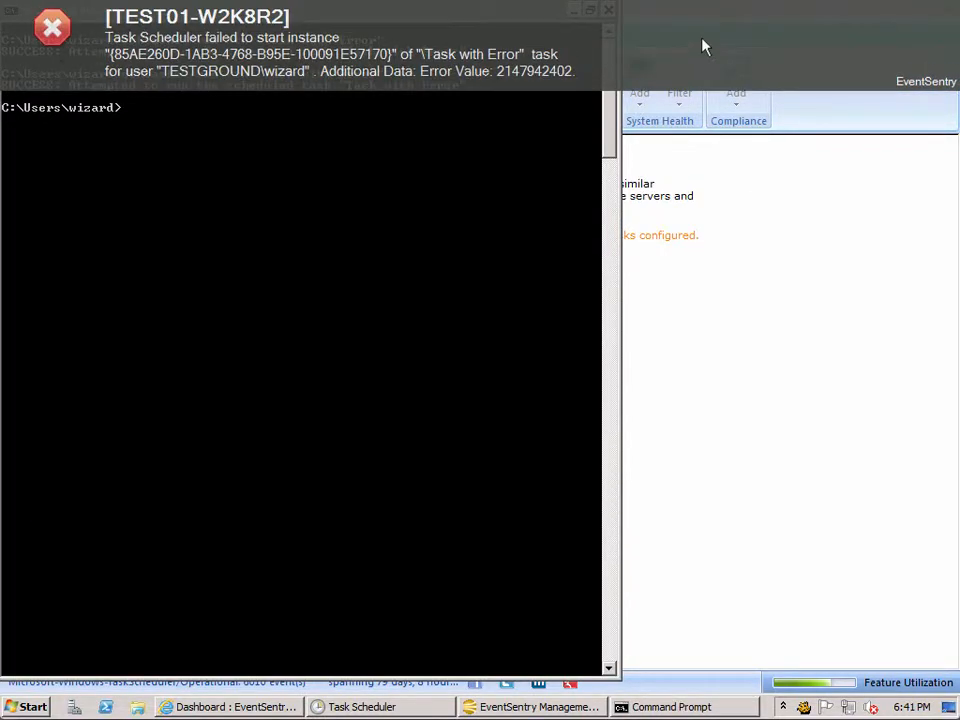
{"action": "left_click", "coordinate": [702, 39]}
{"action": "left_click", "coordinate": [756, 238]}
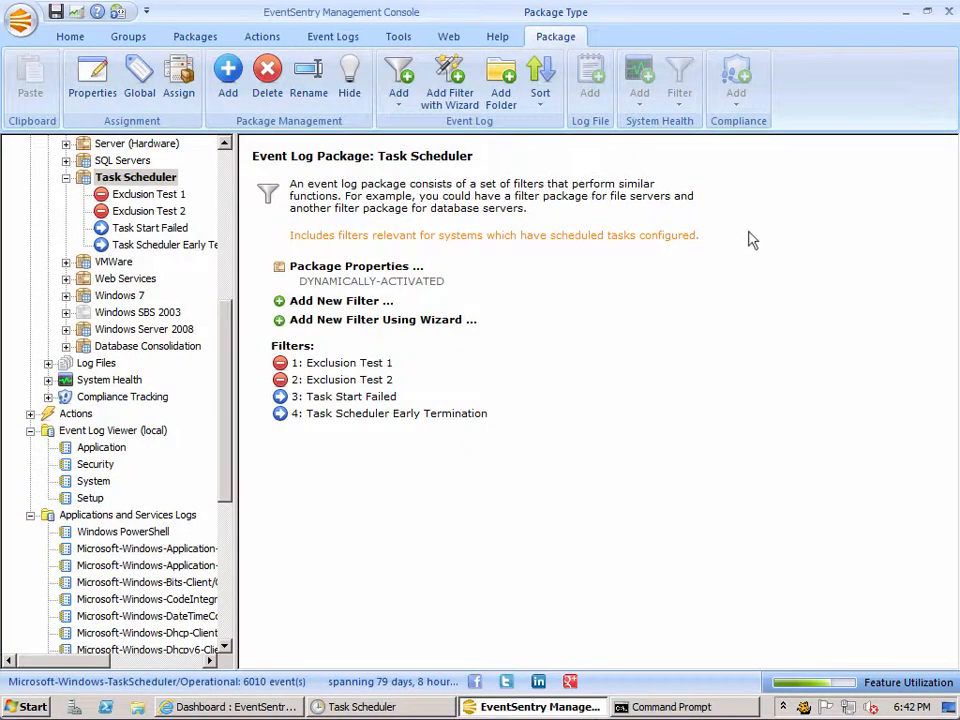
Collapse the Task Scheduler package and save the EventSentry configuration.
{"action": "left_click", "coordinate": [66, 177]}
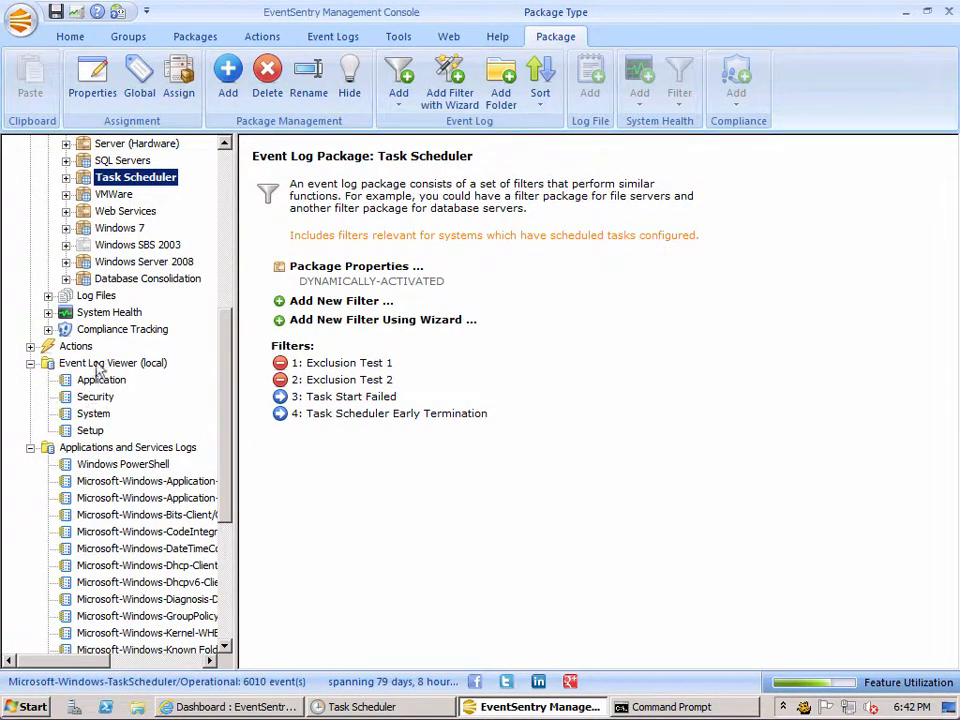
{"action": "left_click", "coordinate": [18, 22]}
{"action": "left_click", "coordinate": [55, 12]}
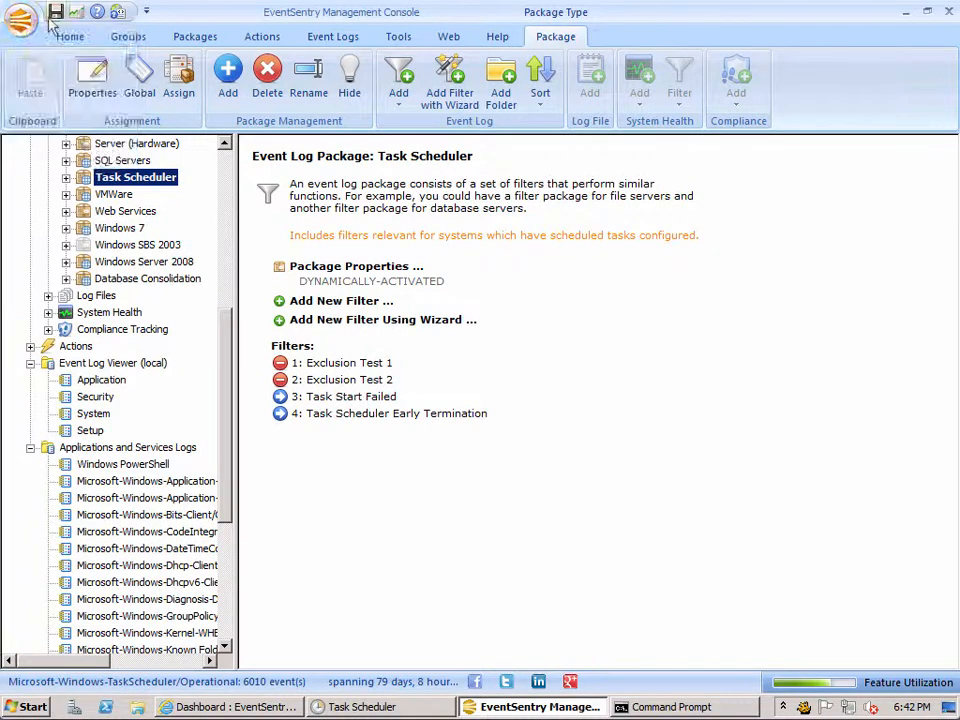
{"action": "left_click", "coordinate": [55, 12]}
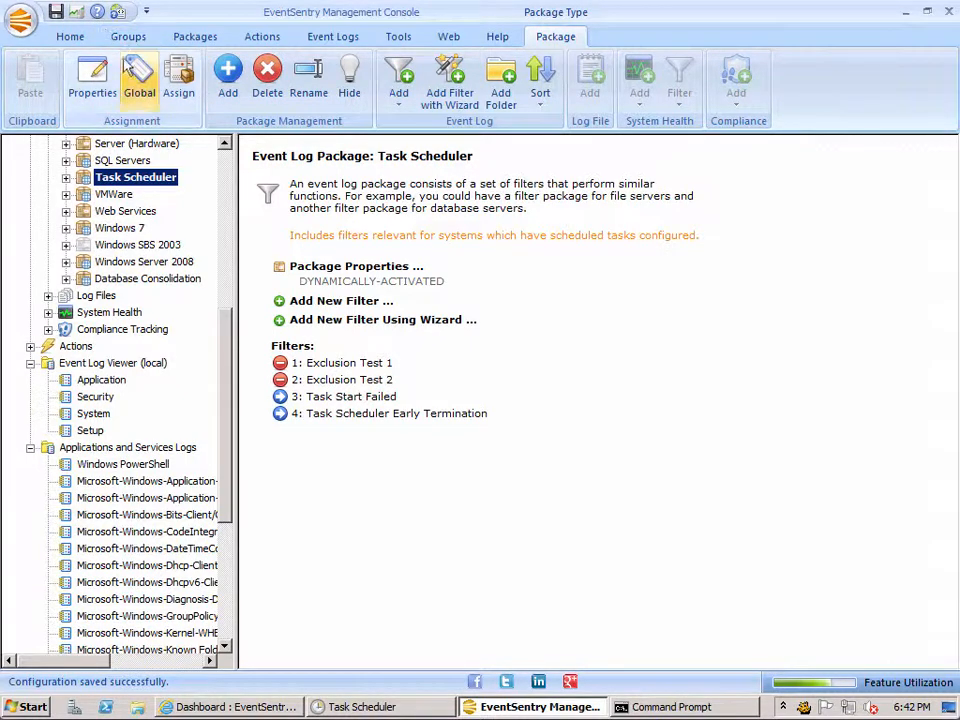
Open the local Application log and refresh it to look for a new EventSentry event 1035 after the configuration save.
{"action": "left_click", "coordinate": [104, 380]}
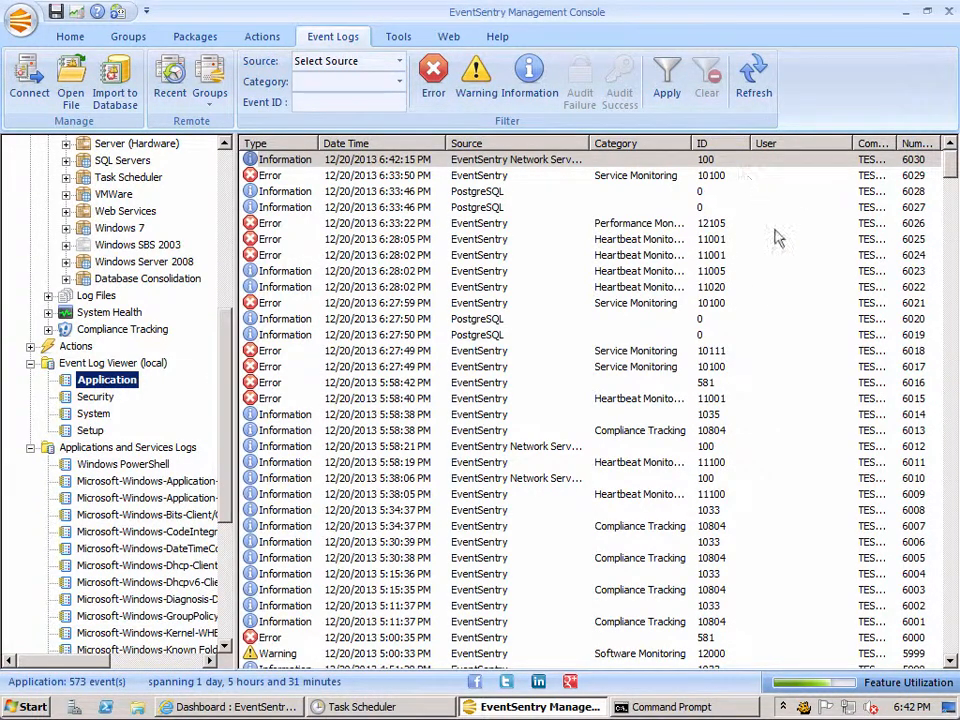
{"action": "left_click", "coordinate": [711, 414]}
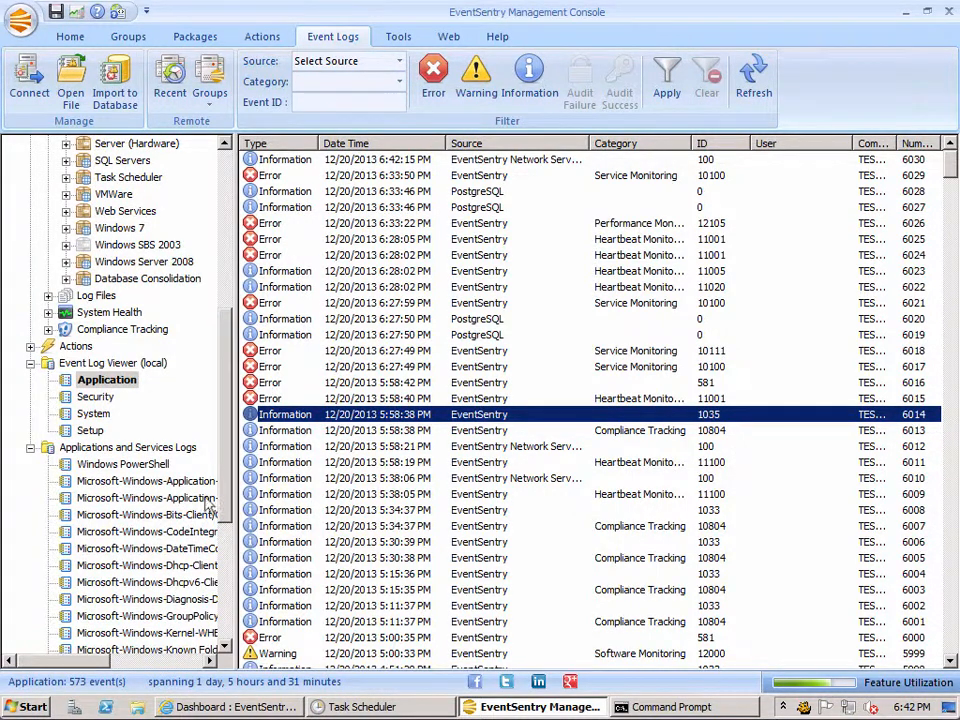
{"action": "left_click", "coordinate": [753, 89]}
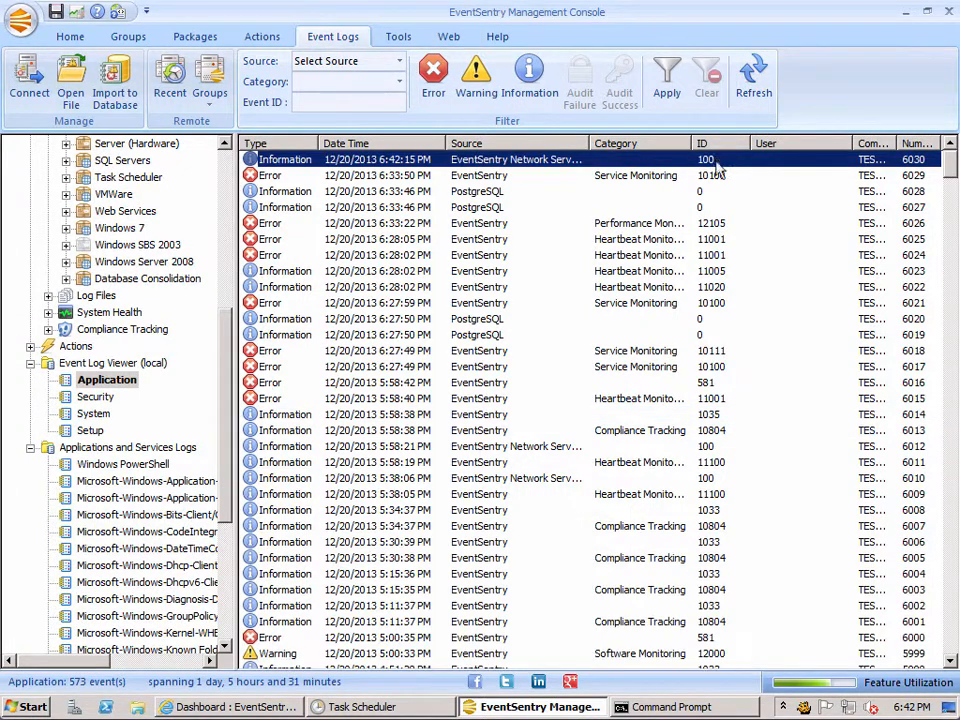
{"action": "left_click", "coordinate": [757, 85]}
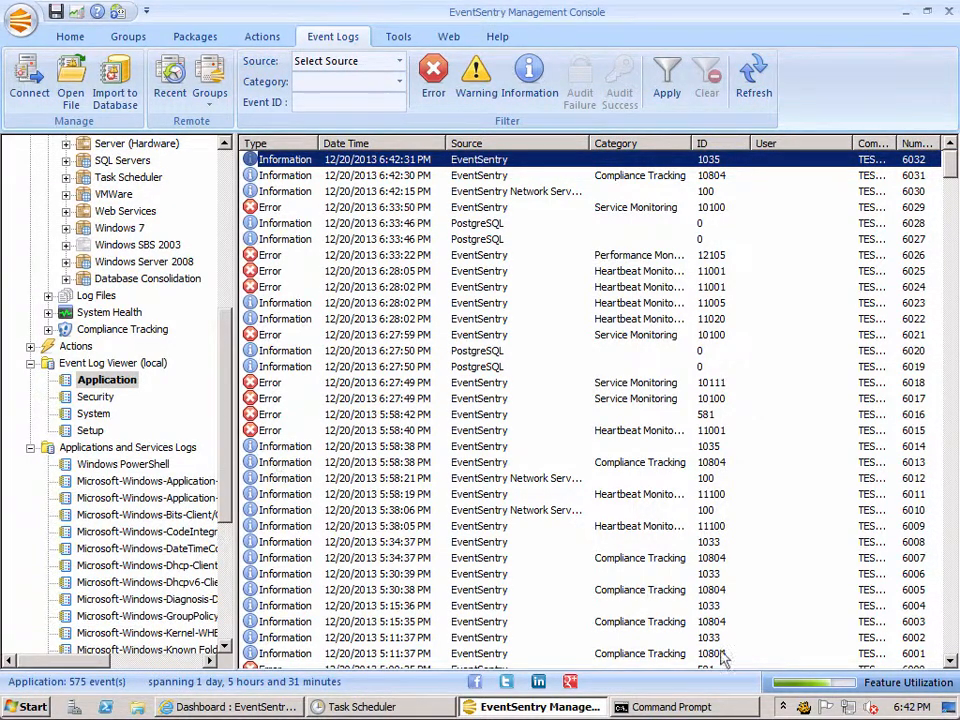
Rerun the scheduled task "Task with Error" from the Command Prompt and return to the EventSentry Management Console.
{"action": "left_click", "coordinate": [716, 707]}
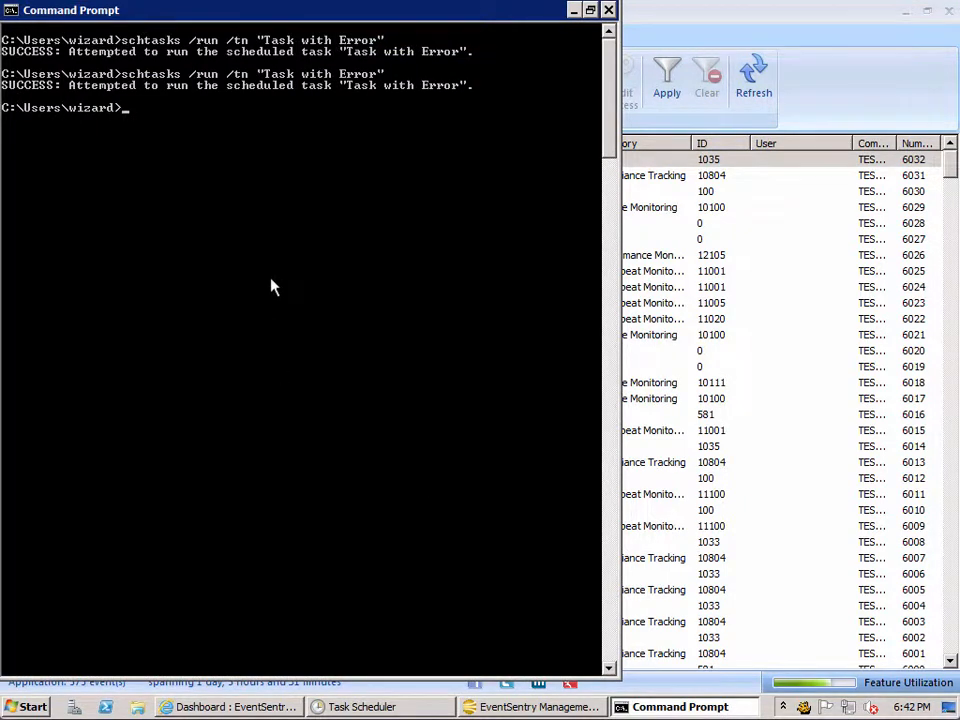
{"action": "key", "text": "Up"}
{"action": "key", "text": "Return"}
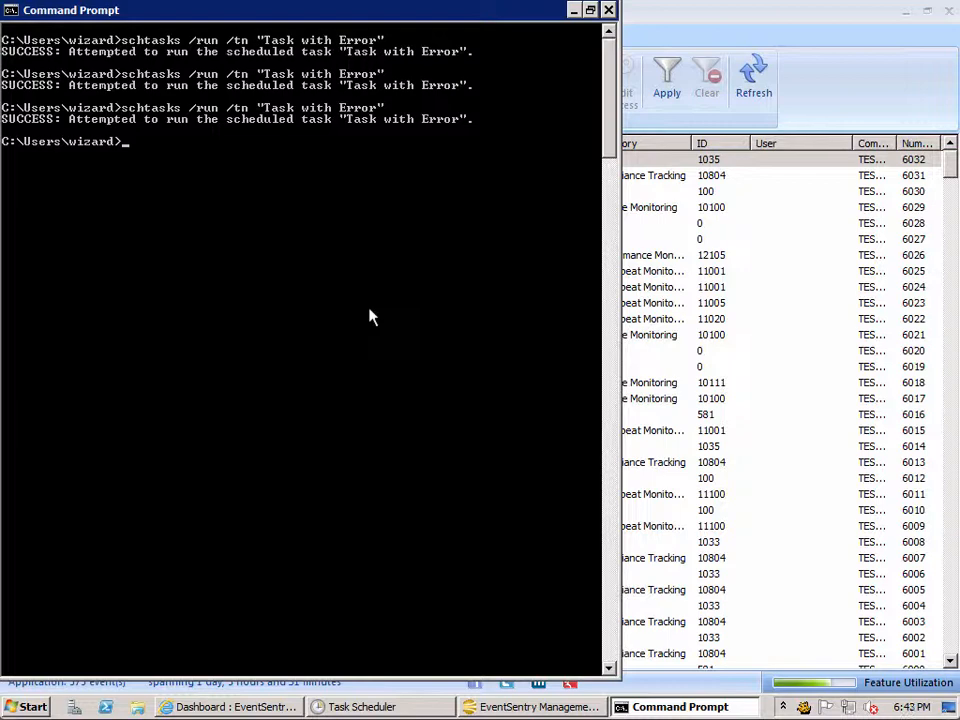
{"action": "left_click", "coordinate": [677, 28]}
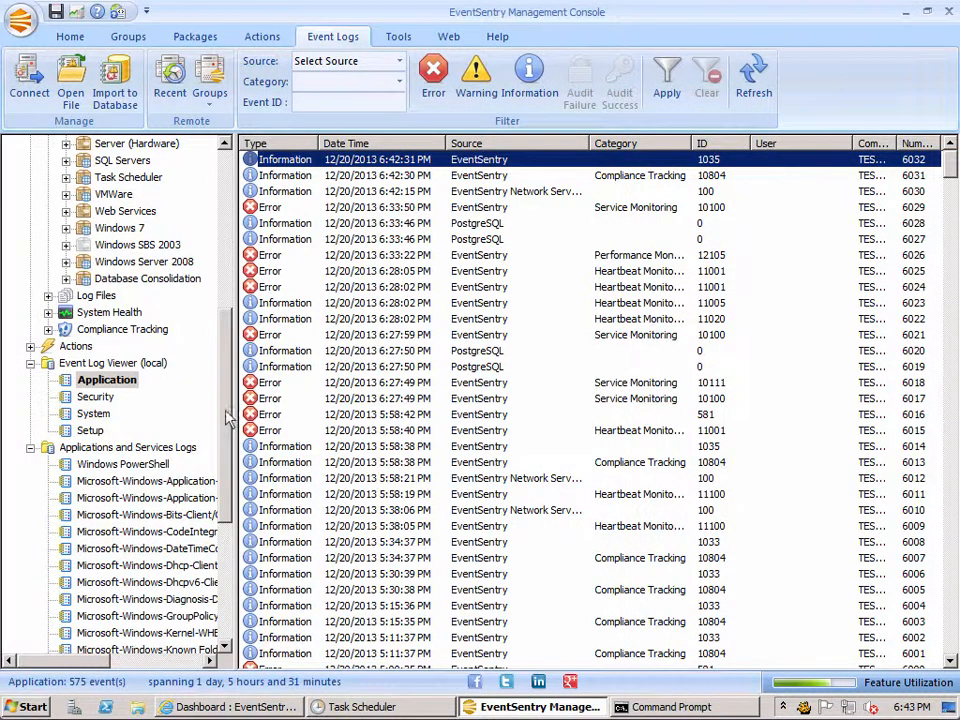
Collapse the Event Logs packages and open the Push Configuration view for the Servers computer group.
{"action": "left_click_drag", "start_coordinate": [229, 418], "coordinate": [212, 238]}
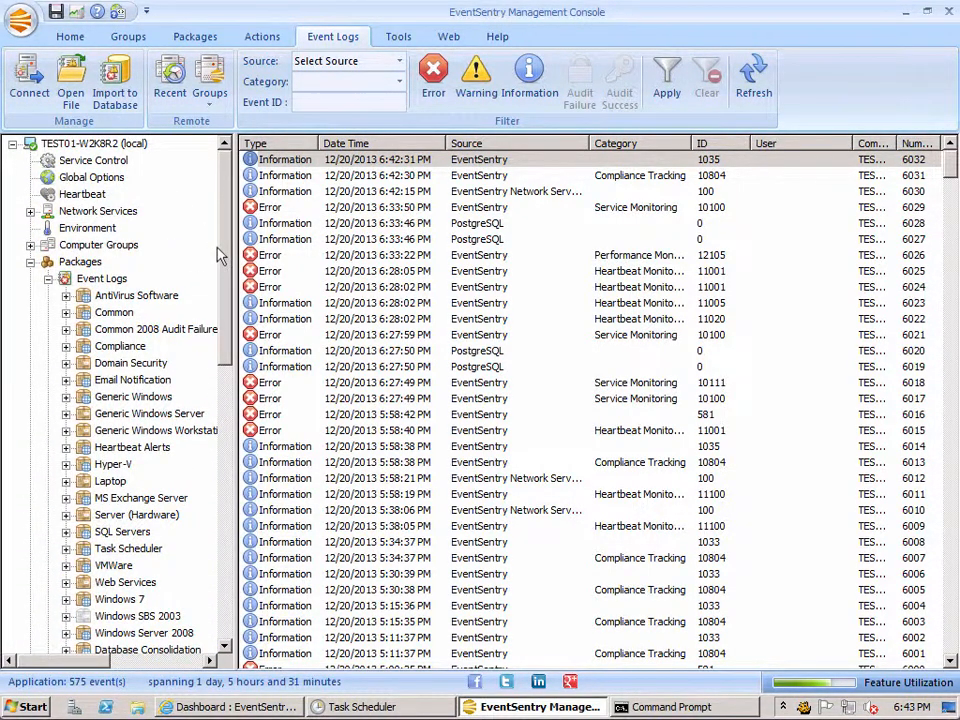
{"action": "left_click", "coordinate": [48, 279]}
{"action": "left_click", "coordinate": [30, 244]}
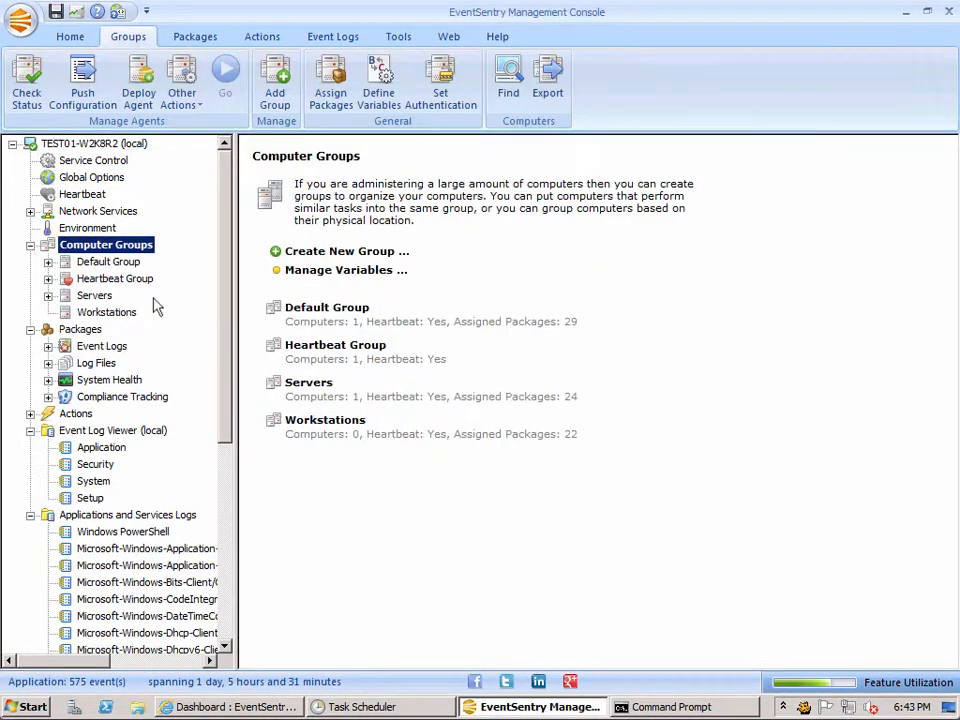
{"action": "left_click", "coordinate": [66, 296]}
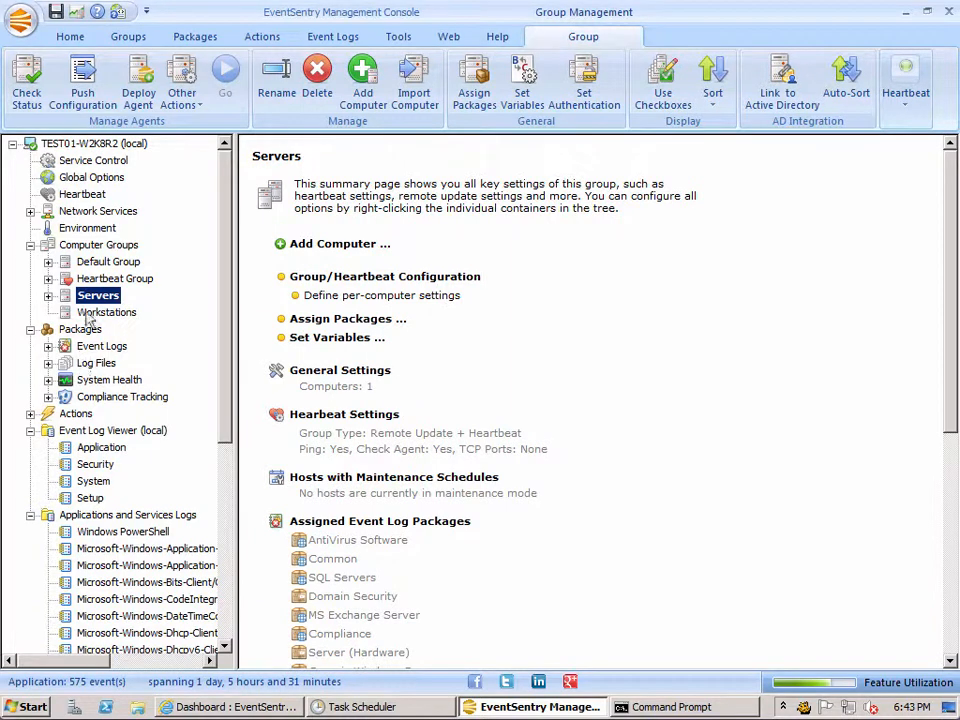
{"action": "left_click", "coordinate": [83, 98]}
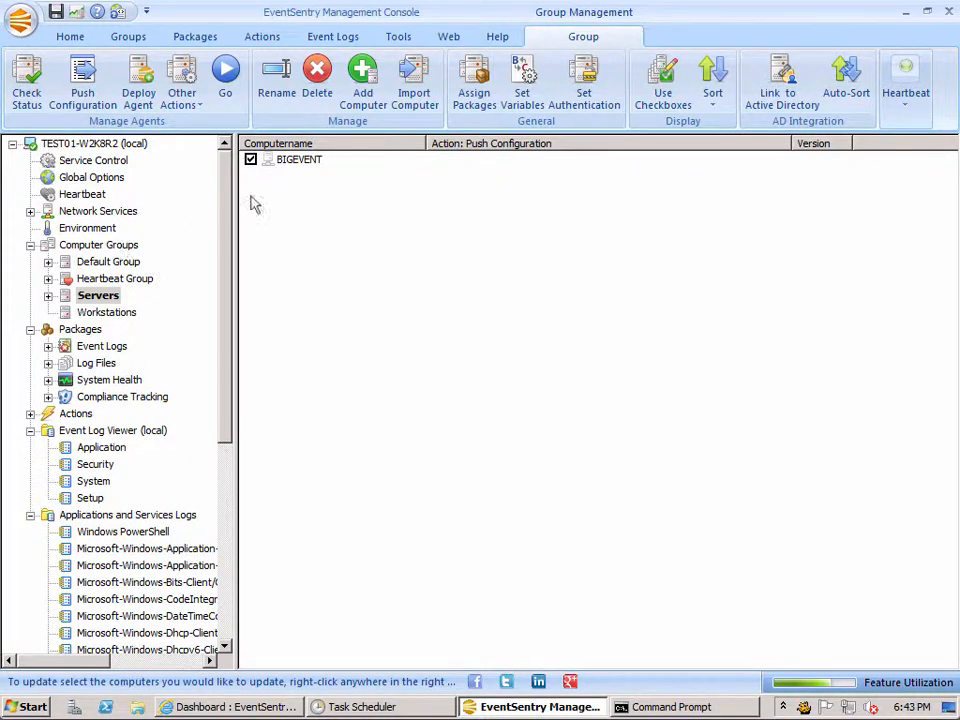
Return to the Task Scheduler event log package and review the settings of its Task Start Failed and Task Scheduler Early Termination filters.
{"action": "left_click", "coordinate": [30, 246]}
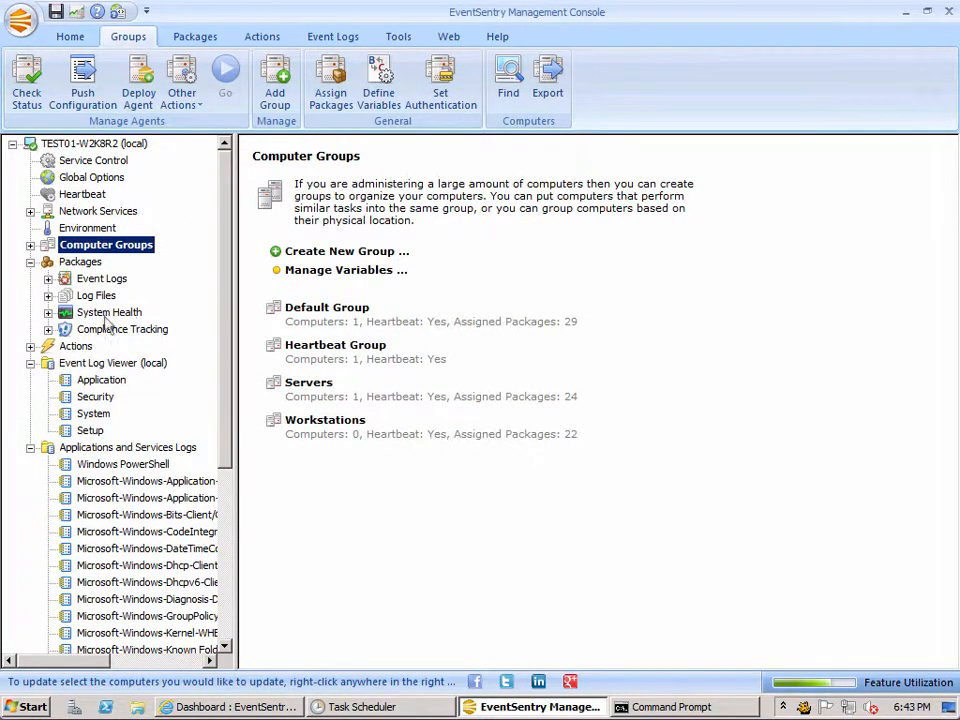
{"action": "left_click", "coordinate": [48, 278]}
{"action": "left_click_drag", "start_coordinate": [222, 364], "coordinate": [225, 420]}
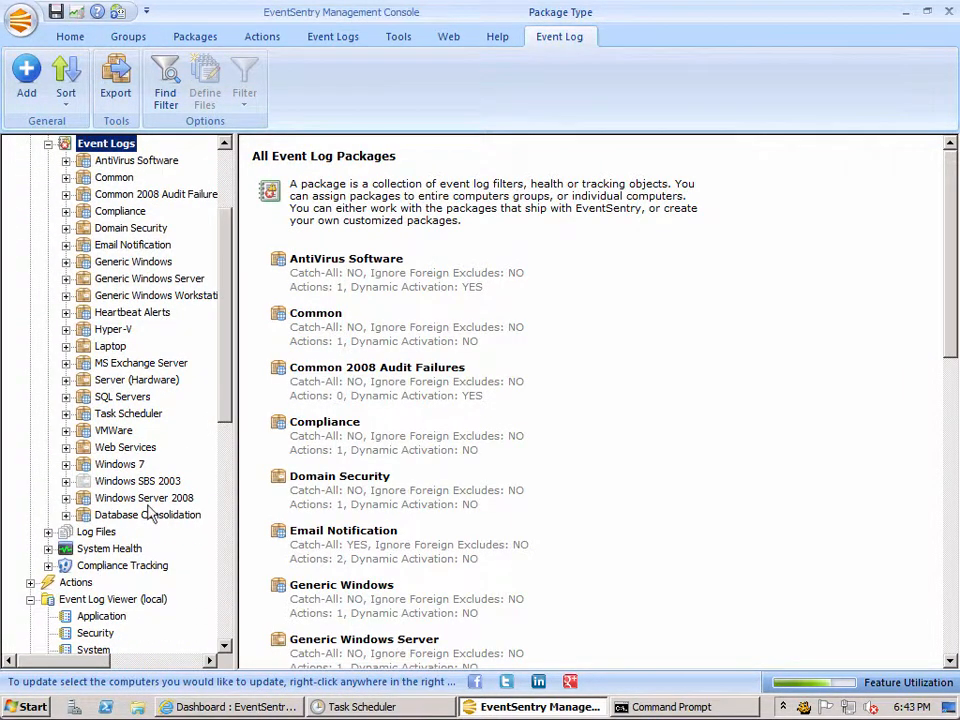
{"action": "left_click", "coordinate": [105, 413]}
{"action": "left_click", "coordinate": [66, 414]}
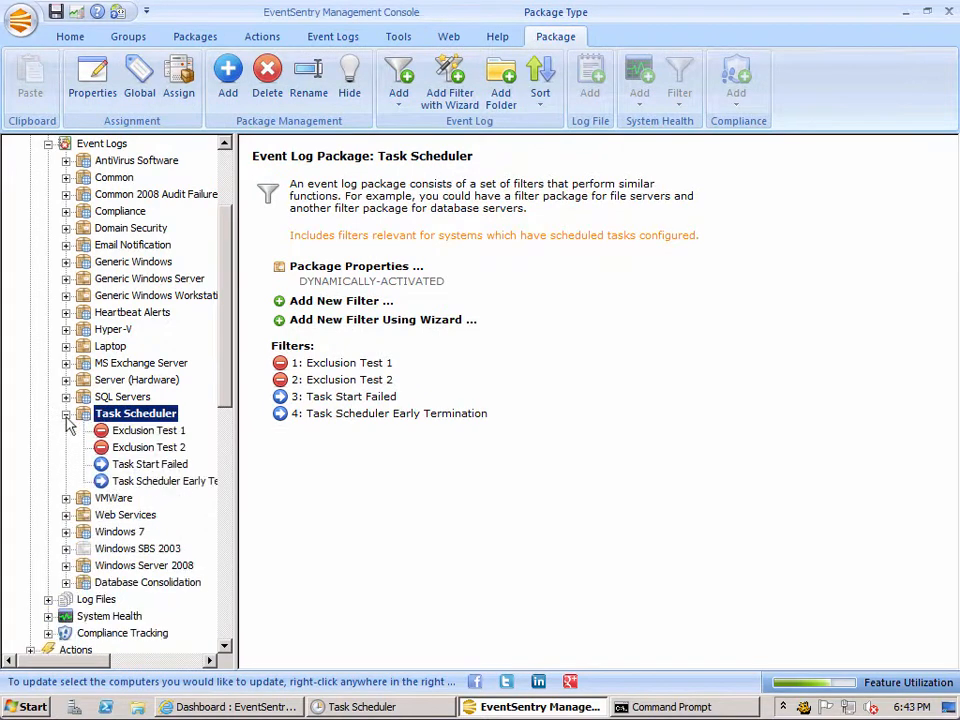
{"action": "left_click", "coordinate": [156, 466]}
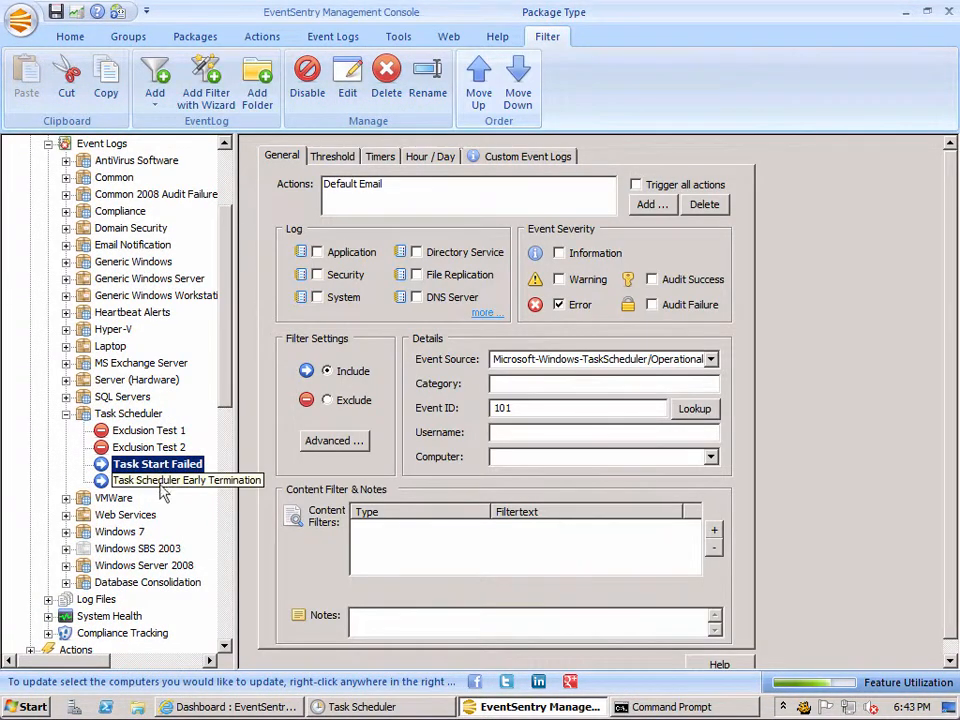
{"action": "left_click", "coordinate": [162, 482]}
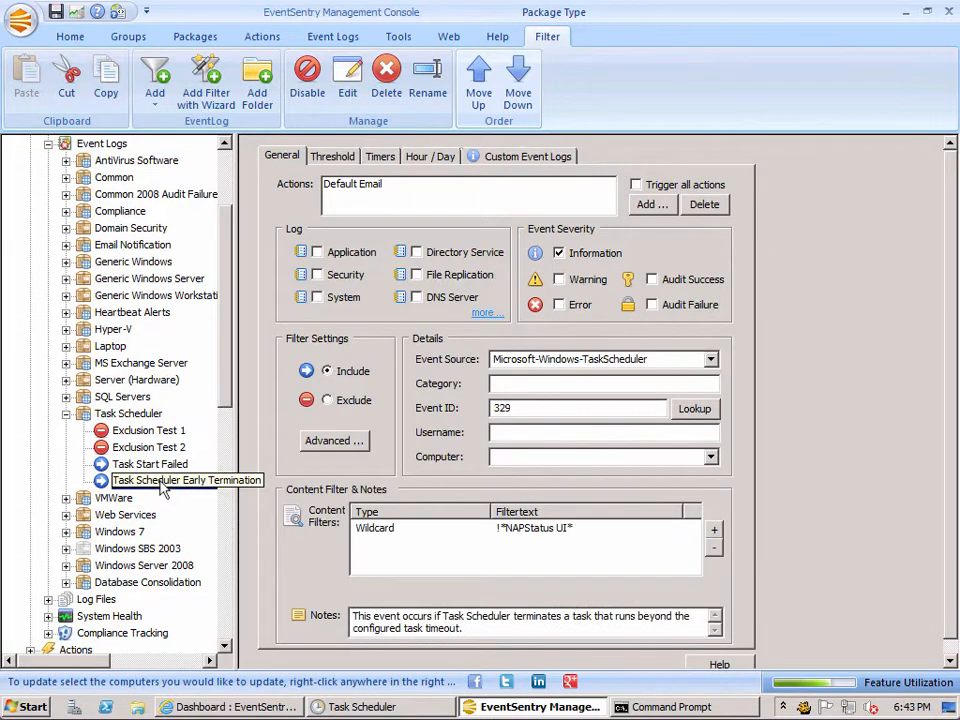
{"action": "left_click", "coordinate": [166, 466]}
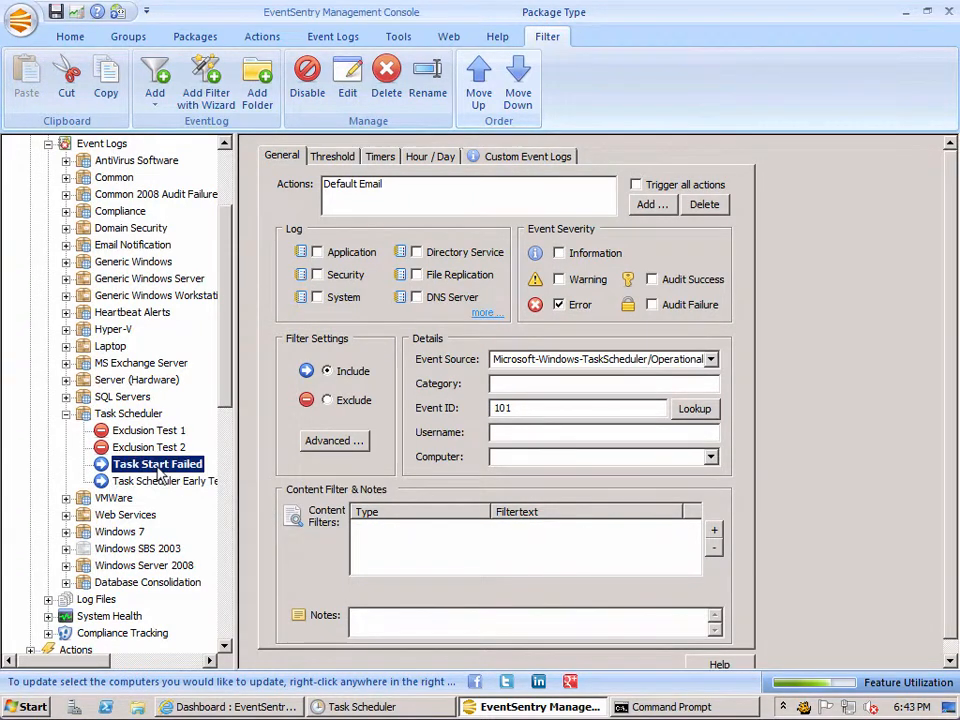
{"action": "left_click", "coordinate": [385, 187]}
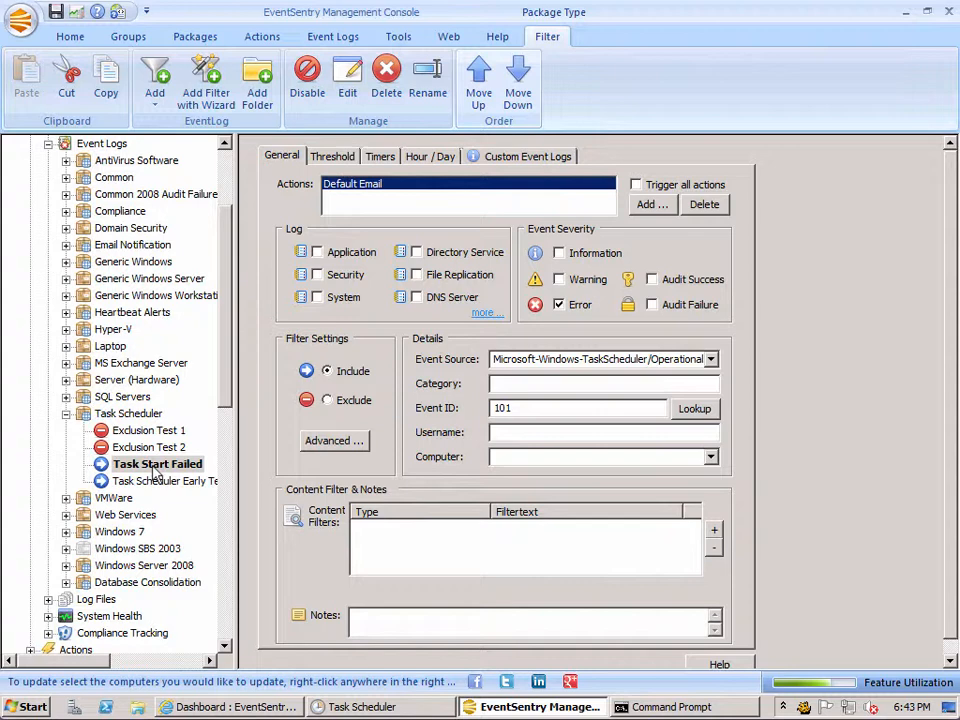
Add a folder named Exclusions to the Task Scheduler package.
{"action": "left_click", "coordinate": [133, 413]}
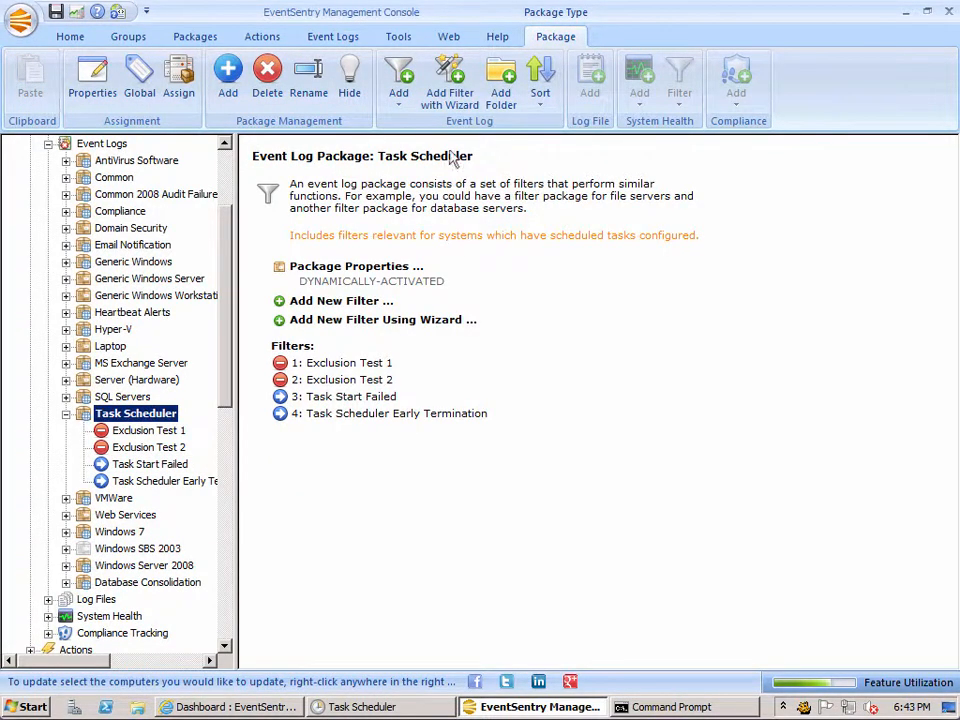
{"action": "left_click", "coordinate": [501, 96]}
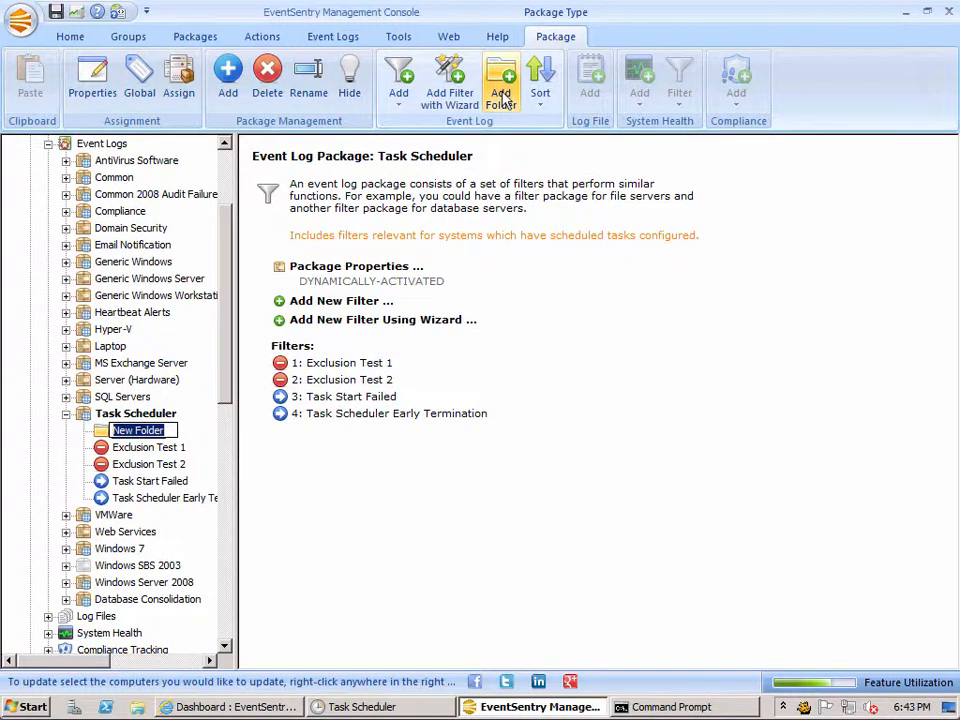
{"action": "type", "text": "Exclusions"}
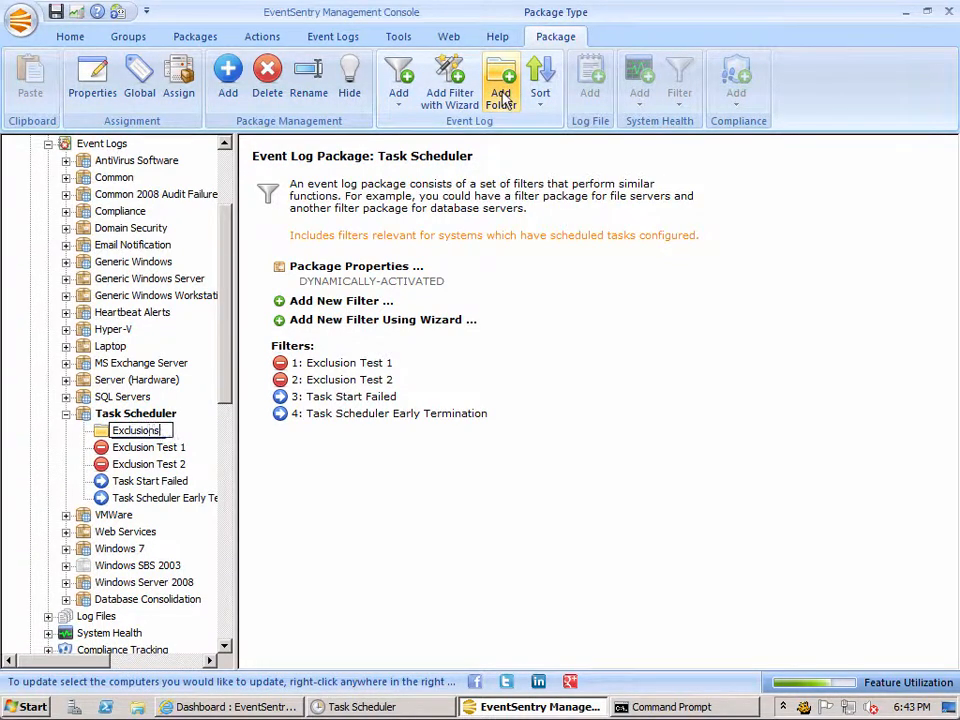
{"action": "key", "text": "Return"}
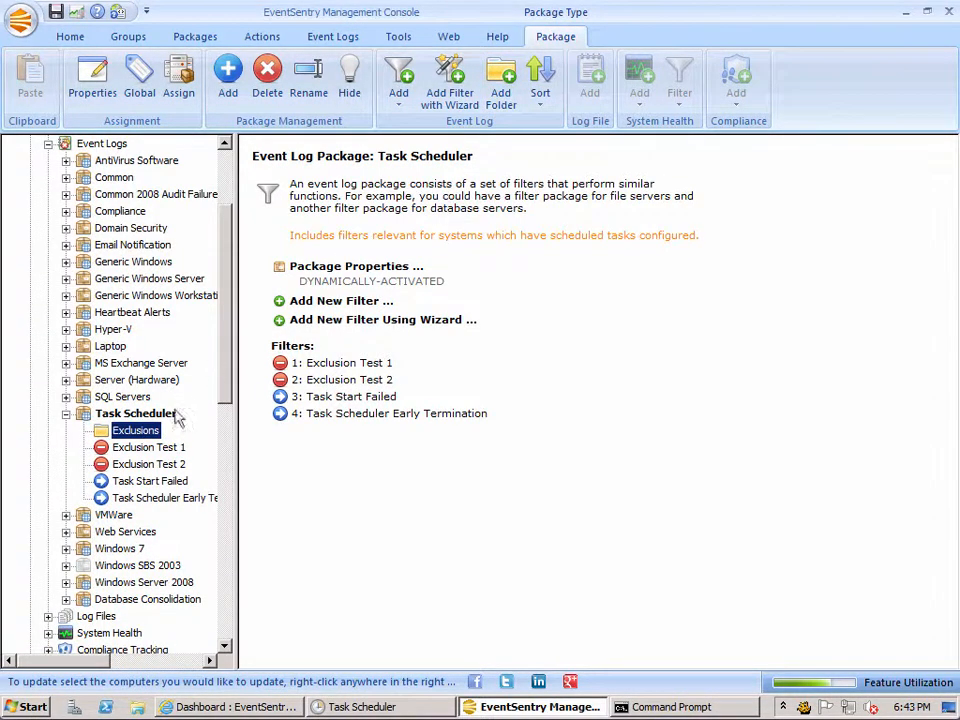
Move Exclusion Test 1 and Exclusion Test 2 into the Exclusions folder and place Exclusion Test 1 first.
{"action": "left_click", "coordinate": [165, 452]}
{"action": "left_click_drag", "start_coordinate": [165, 452], "coordinate": [130, 432]}
{"action": "left_click", "coordinate": [143, 450]}
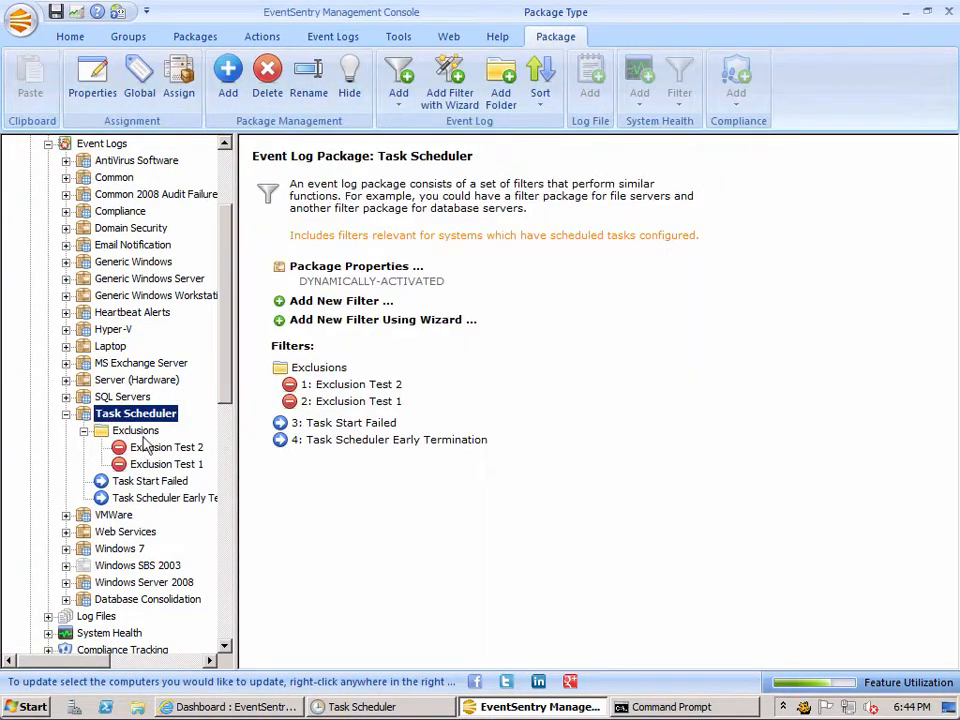
{"action": "left_click", "coordinate": [172, 464]}
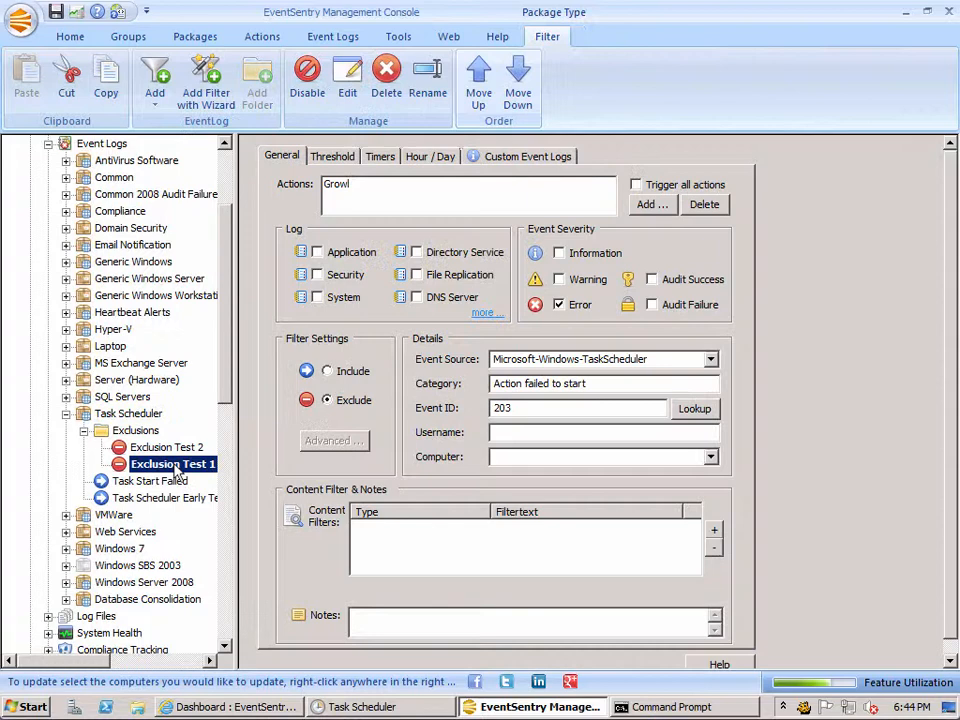
{"action": "left_click", "coordinate": [478, 88]}
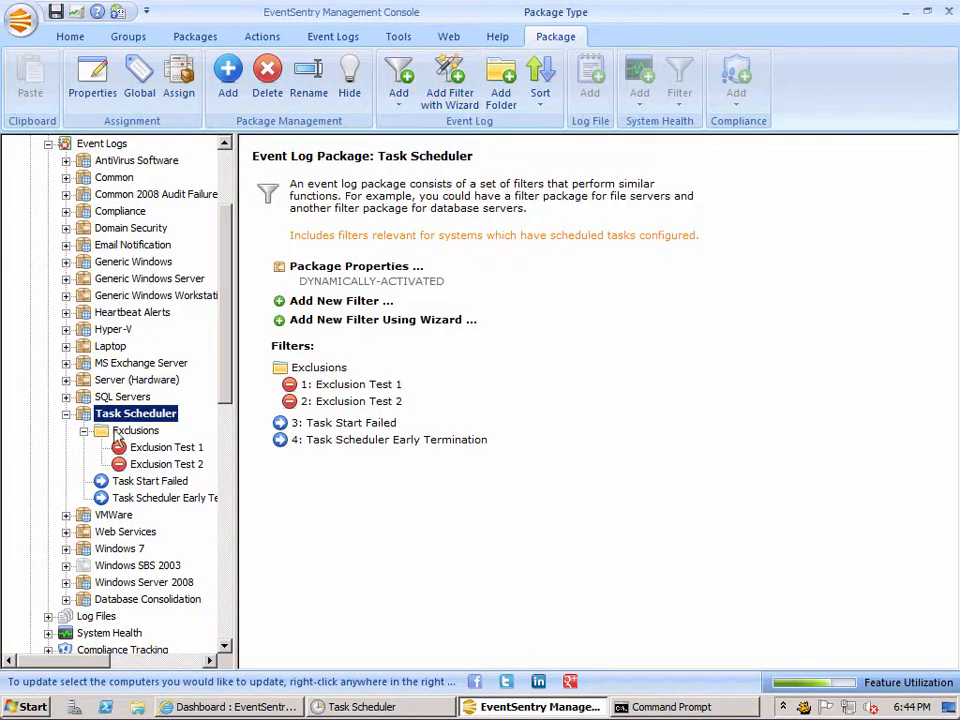
Check the contents of the Exclusions folder and leave the folder collapsed.
{"action": "left_click", "coordinate": [84, 430]}
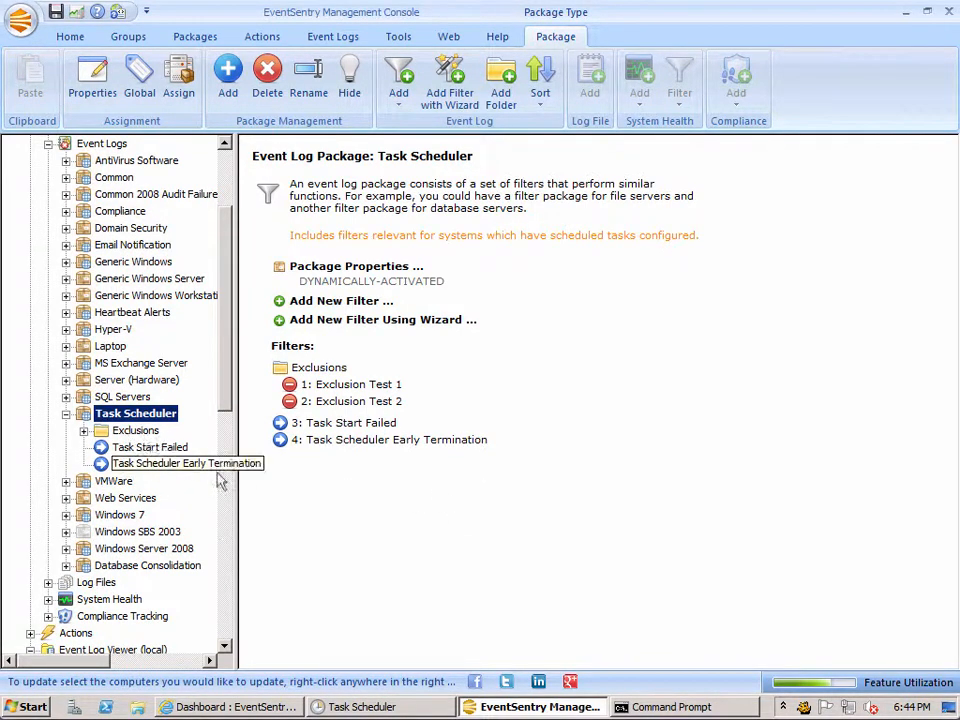
{"action": "double_click", "coordinate": [128, 430]}
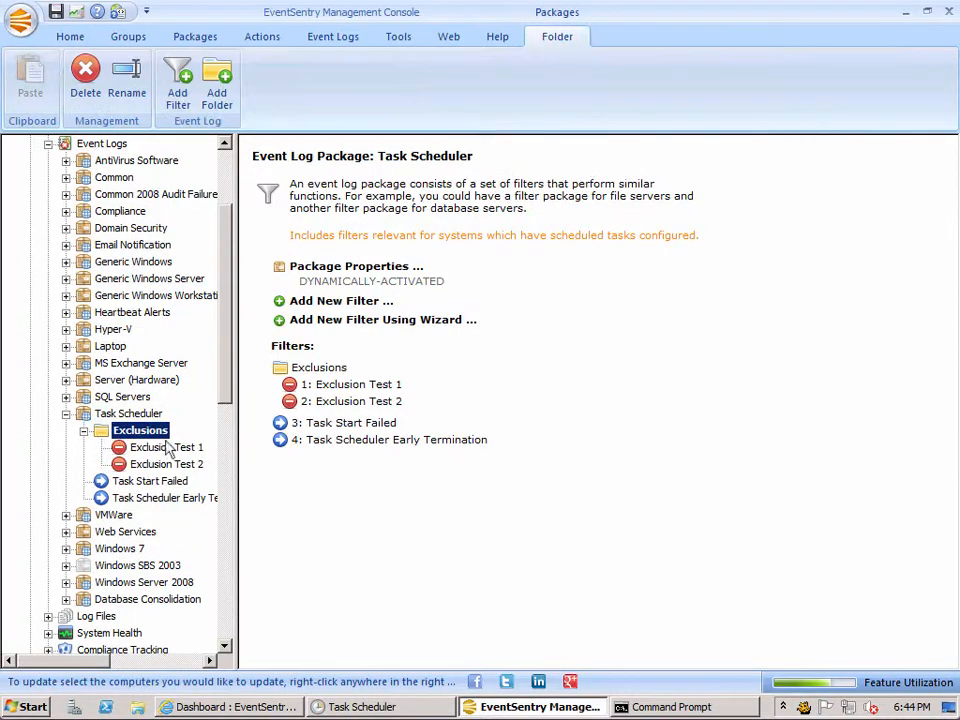
{"action": "left_click", "coordinate": [85, 431]}
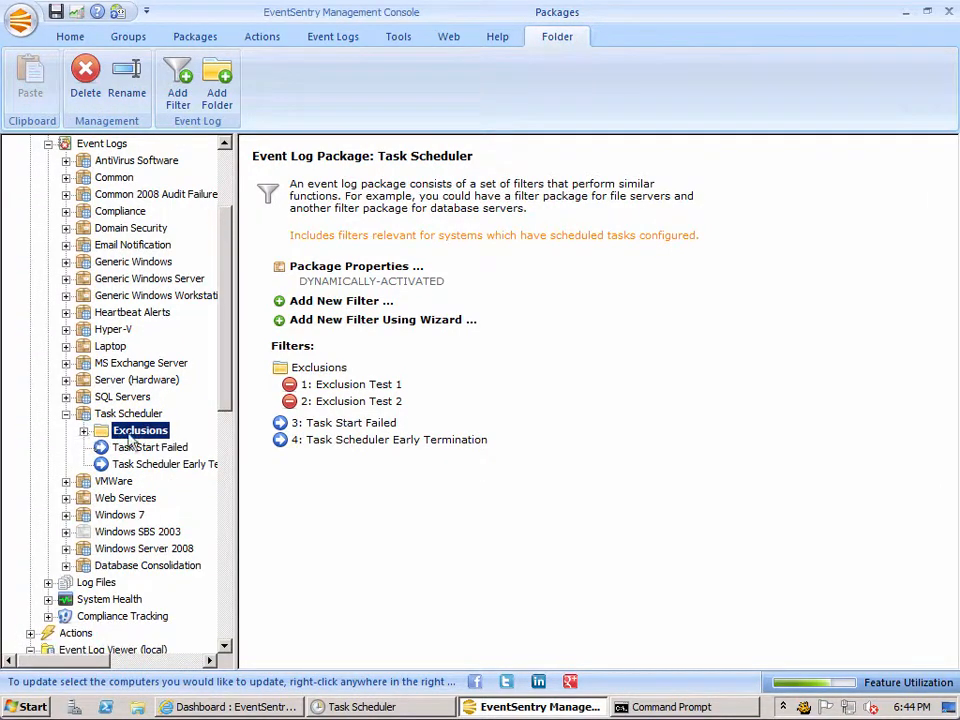
In the Task Scheduler package properties, override the actions of all objects in the package with Default Email and Growl.
{"action": "left_click", "coordinate": [128, 414]}
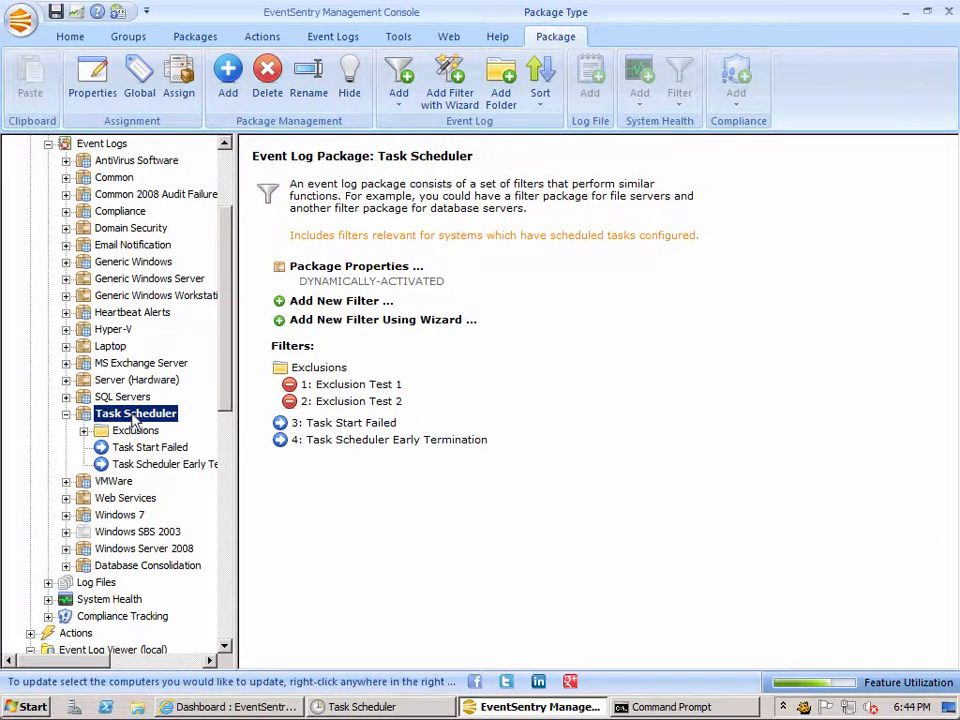
{"action": "right_click", "coordinate": [131, 420]}
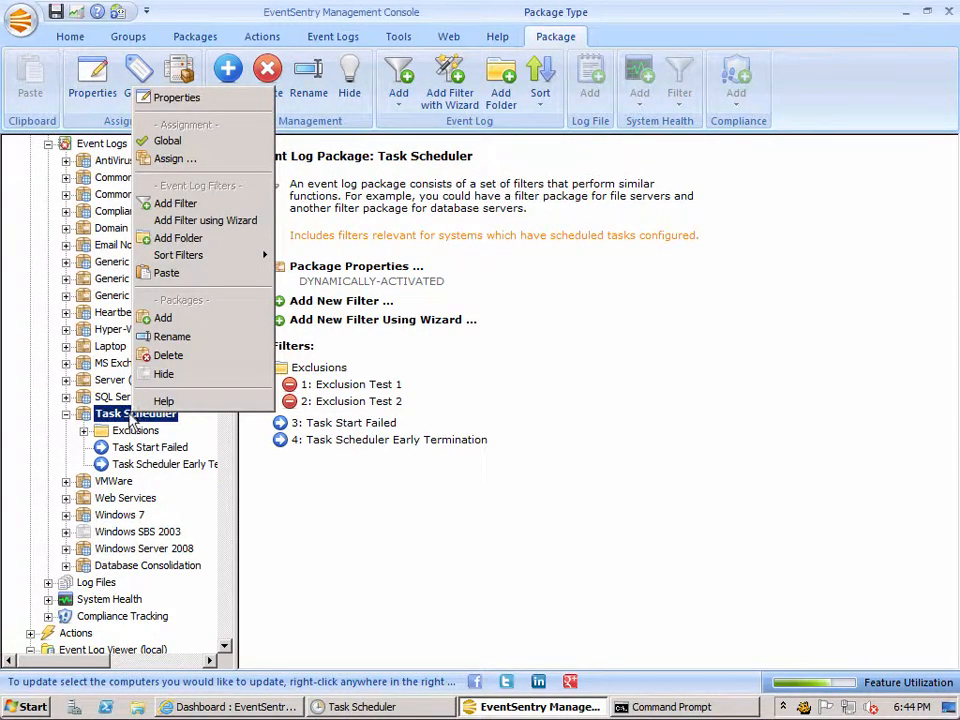
{"action": "key", "text": "Escape"}
{"action": "left_click", "coordinate": [87, 84]}
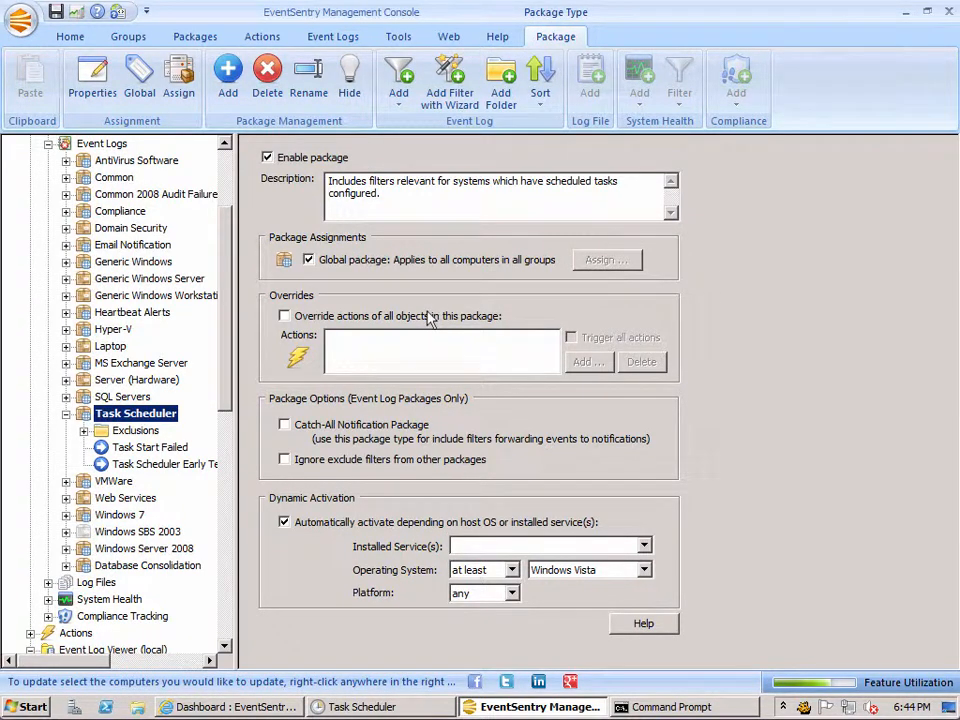
{"action": "left_click", "coordinate": [299, 318]}
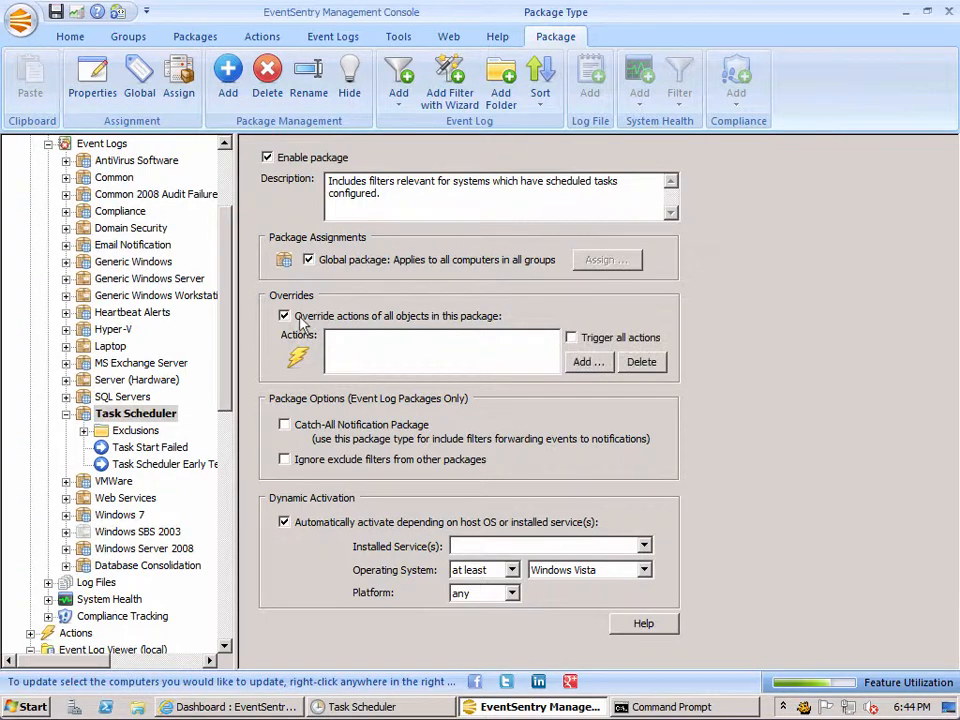
{"action": "left_click", "coordinate": [590, 362]}
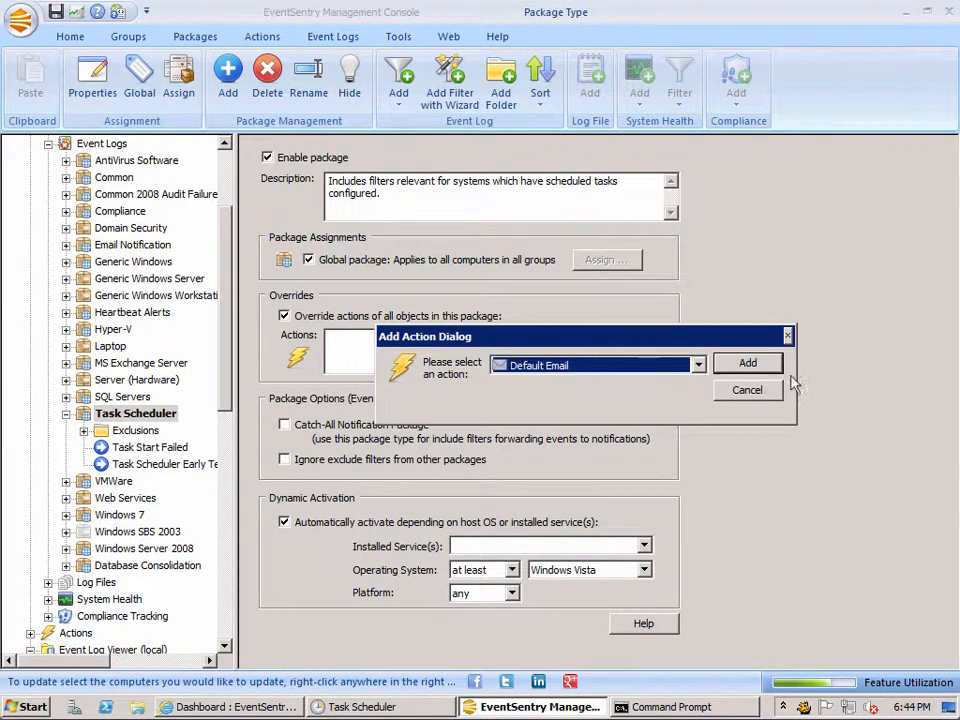
{"action": "left_click", "coordinate": [750, 366]}
{"action": "left_click", "coordinate": [583, 363]}
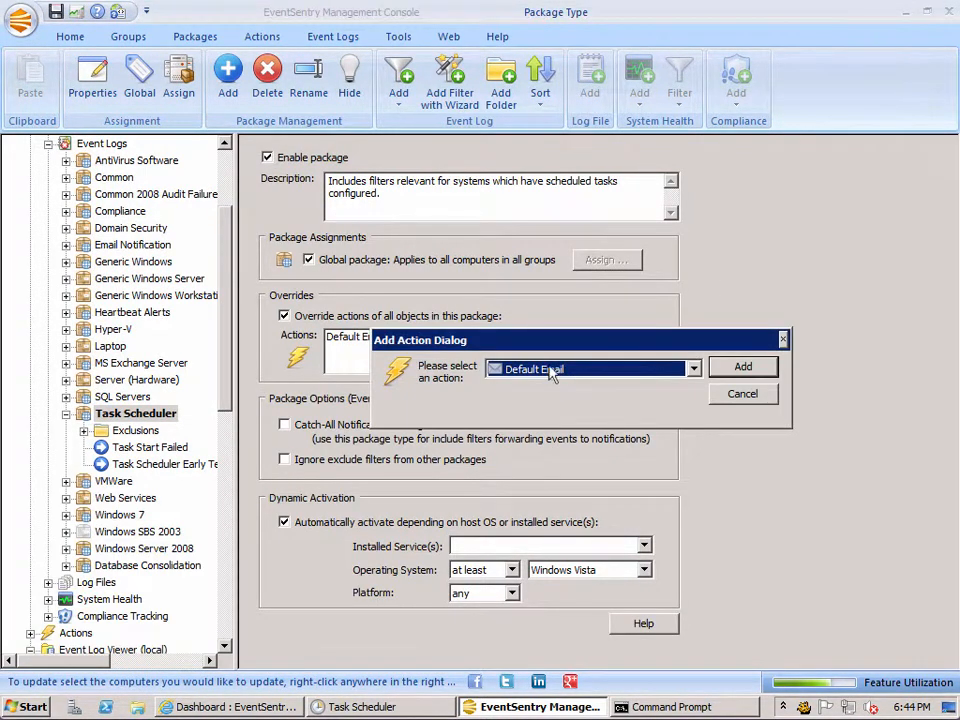
{"action": "left_click", "coordinate": [550, 369]}
{"action": "left_click", "coordinate": [545, 401]}
{"action": "left_click", "coordinate": [743, 366]}
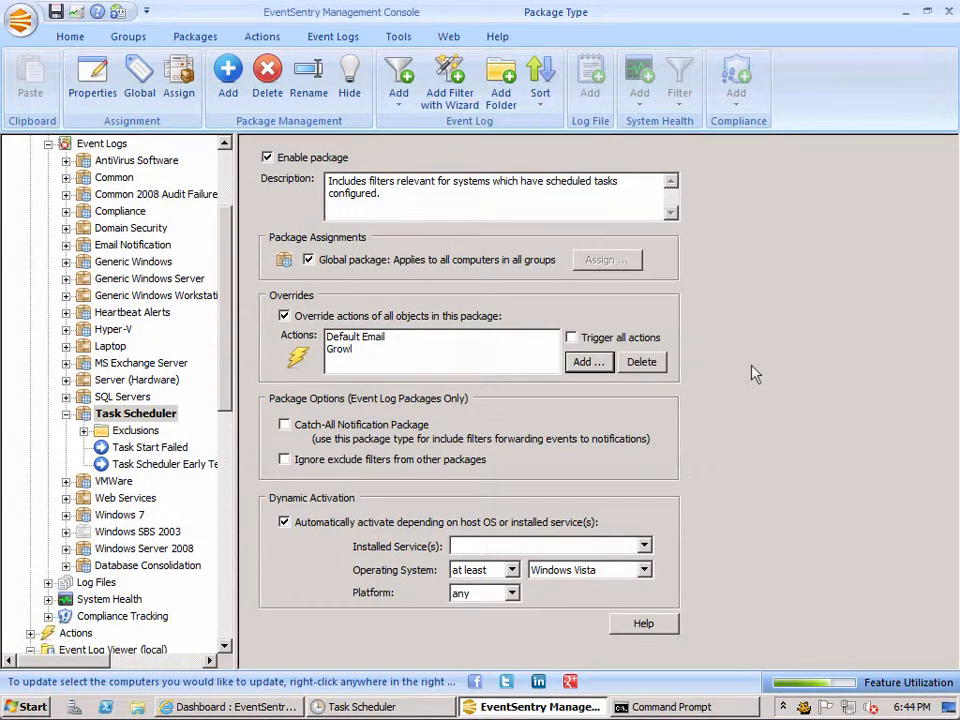
Add a filter named Exclusion Test 0 to the Exclusions folder of the Task Scheduler package and set it to Exclude.
{"action": "left_click", "coordinate": [147, 450]}
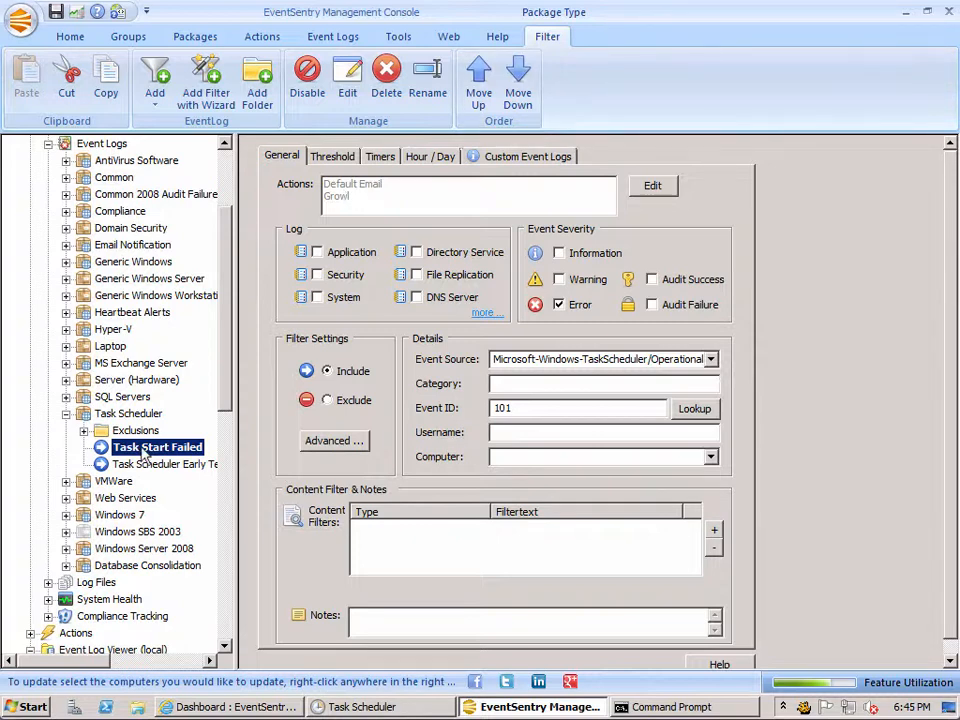
{"action": "left_click", "coordinate": [83, 430]}
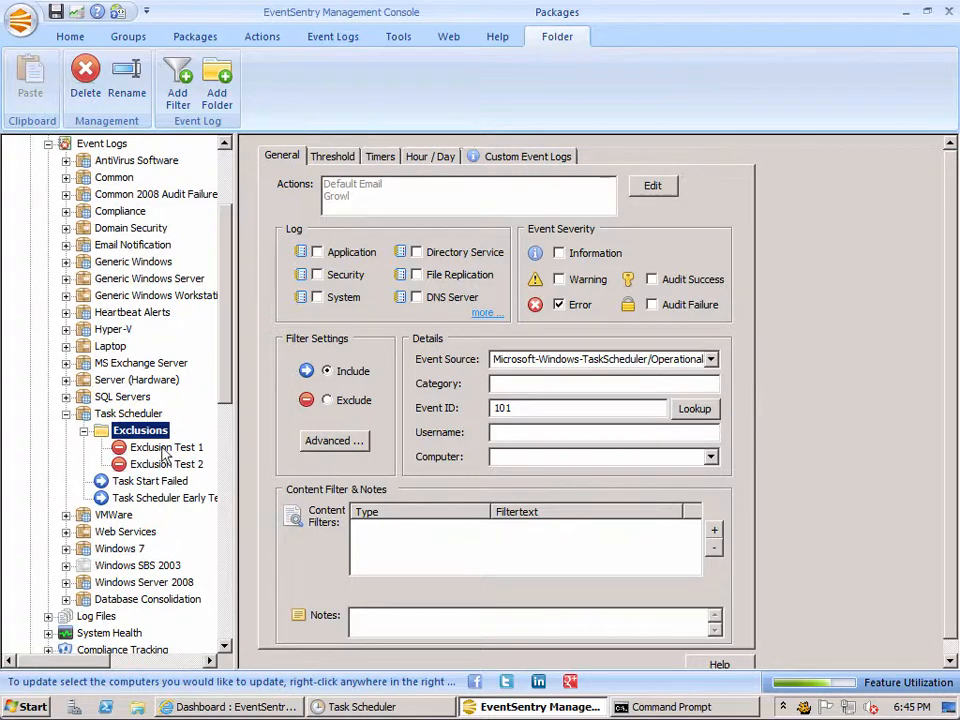
{"action": "right_click", "coordinate": [141, 437]}
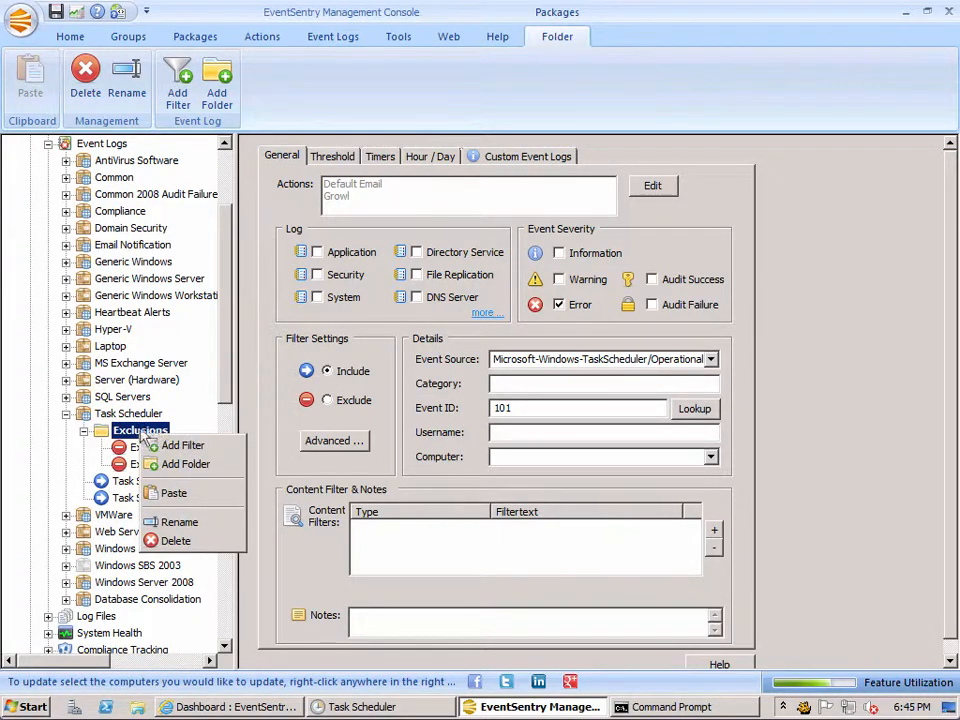
{"action": "left_click", "coordinate": [172, 445]}
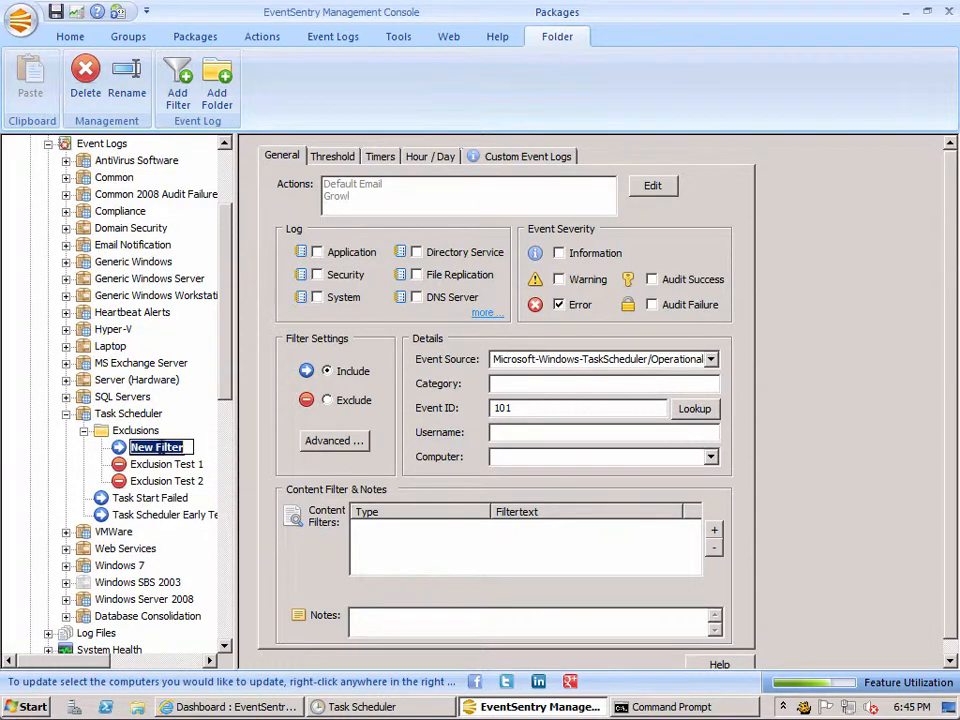
{"action": "type", "text": "E"}
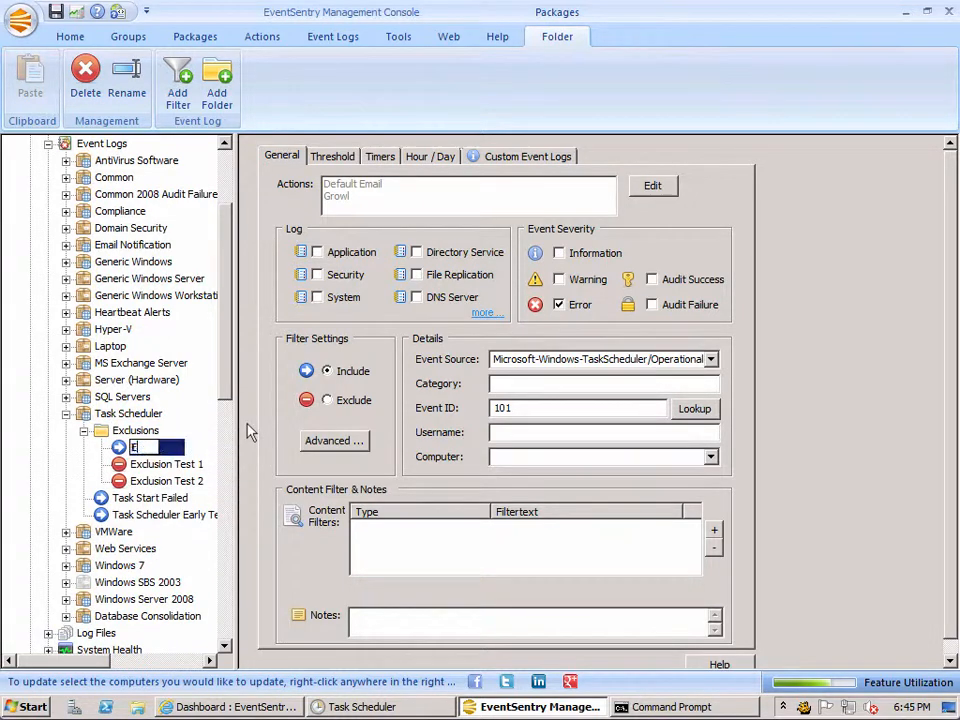
{"action": "type", "text": "xclusion Test 0"}
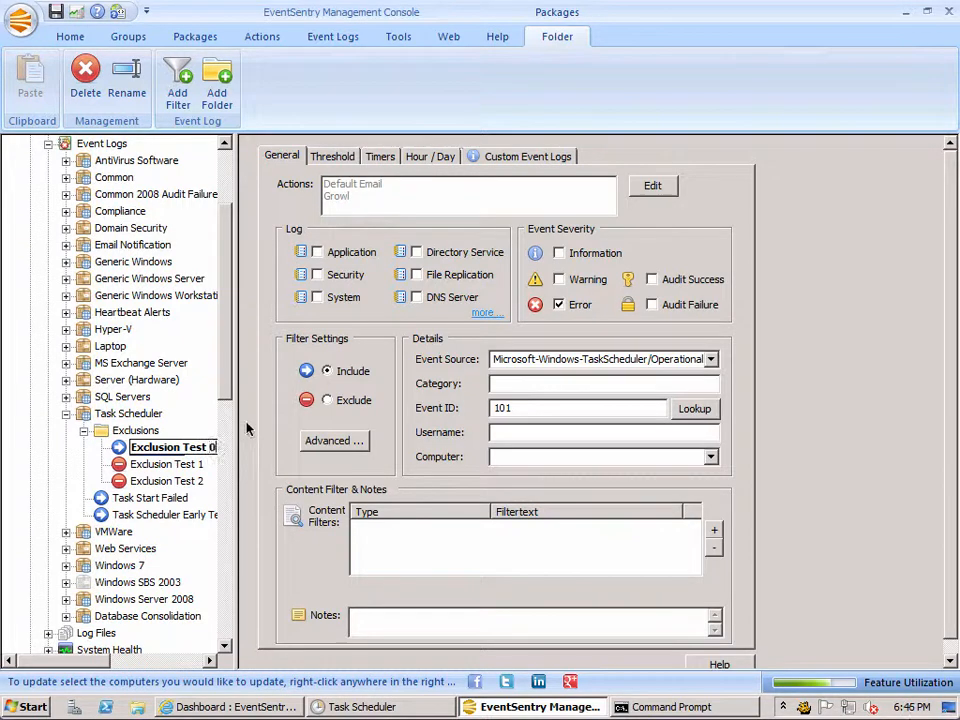
{"action": "key", "text": "Return"}
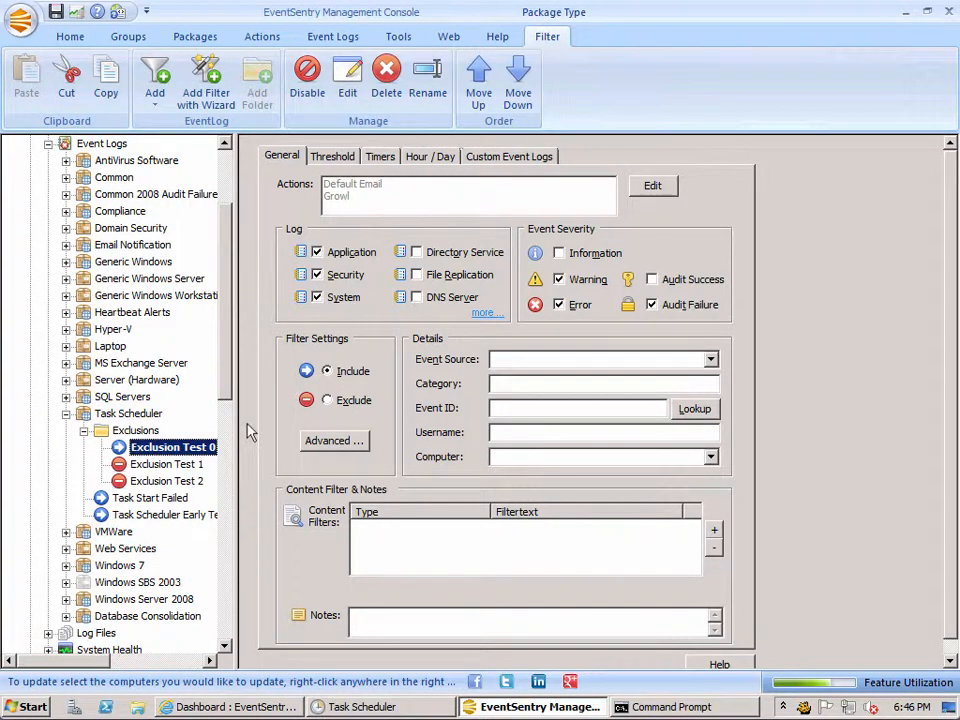
{"action": "left_click", "coordinate": [352, 400]}
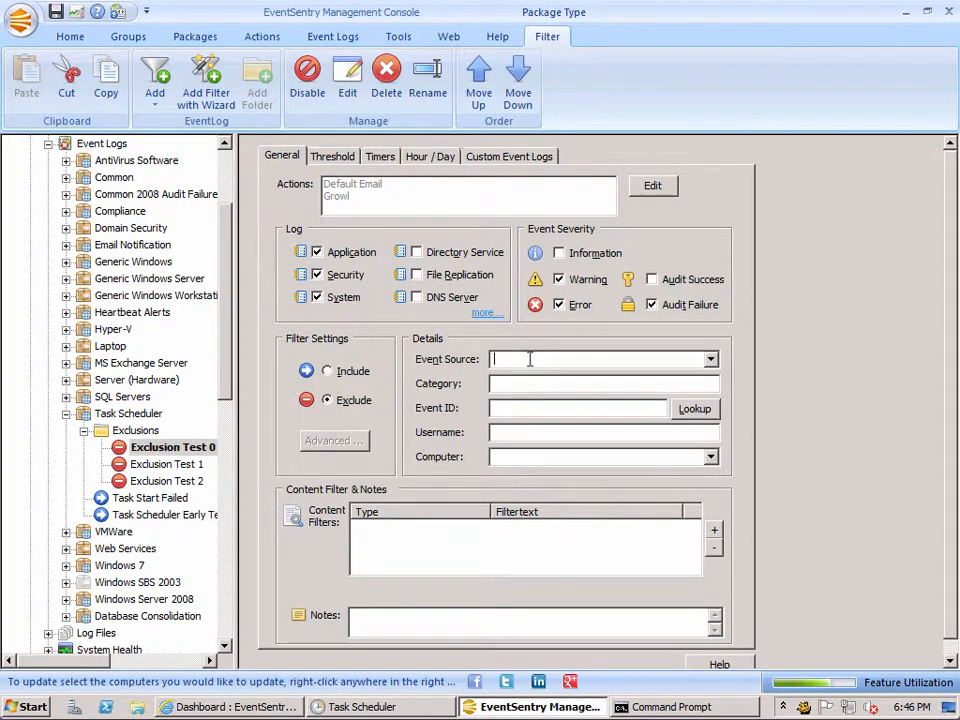
Look through the available event sources for the Exclusion Test 0 filter and leave the source and category empty.
{"action": "left_click", "coordinate": [714, 361]}
{"action": "left_click", "coordinate": [714, 360]}
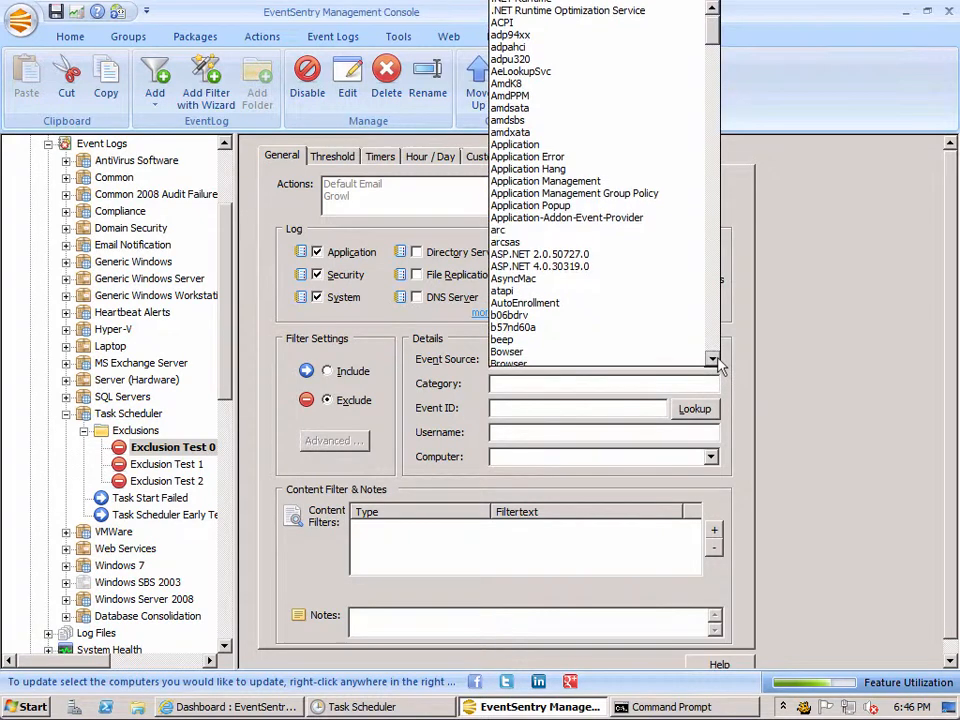
{"action": "left_click", "coordinate": [714, 360]}
{"action": "left_click", "coordinate": [680, 378]}
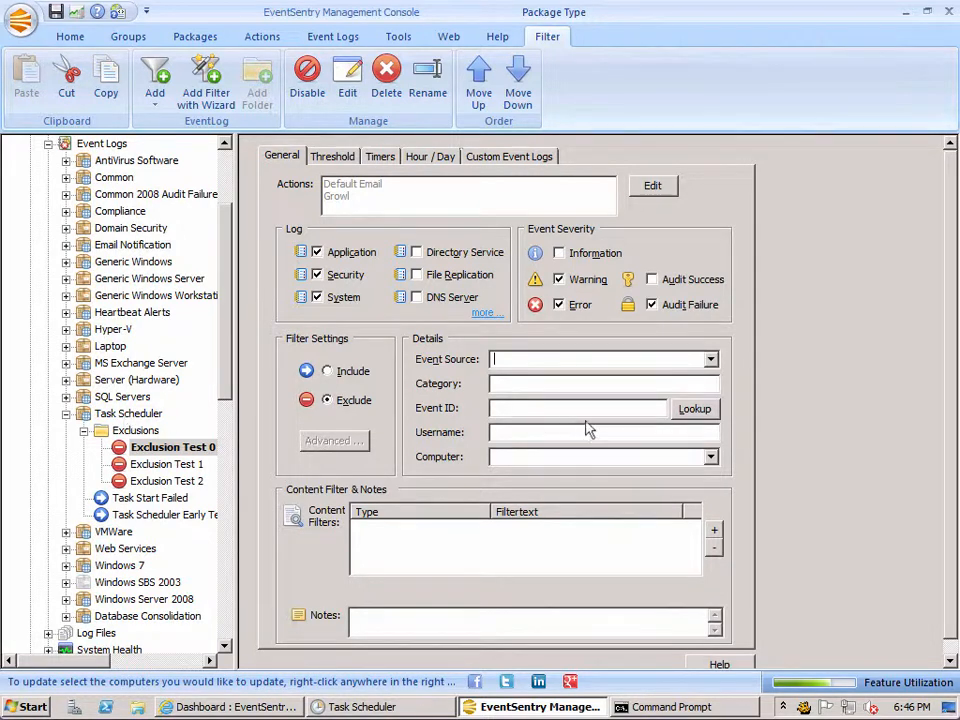
{"action": "left_click", "coordinate": [518, 383]}
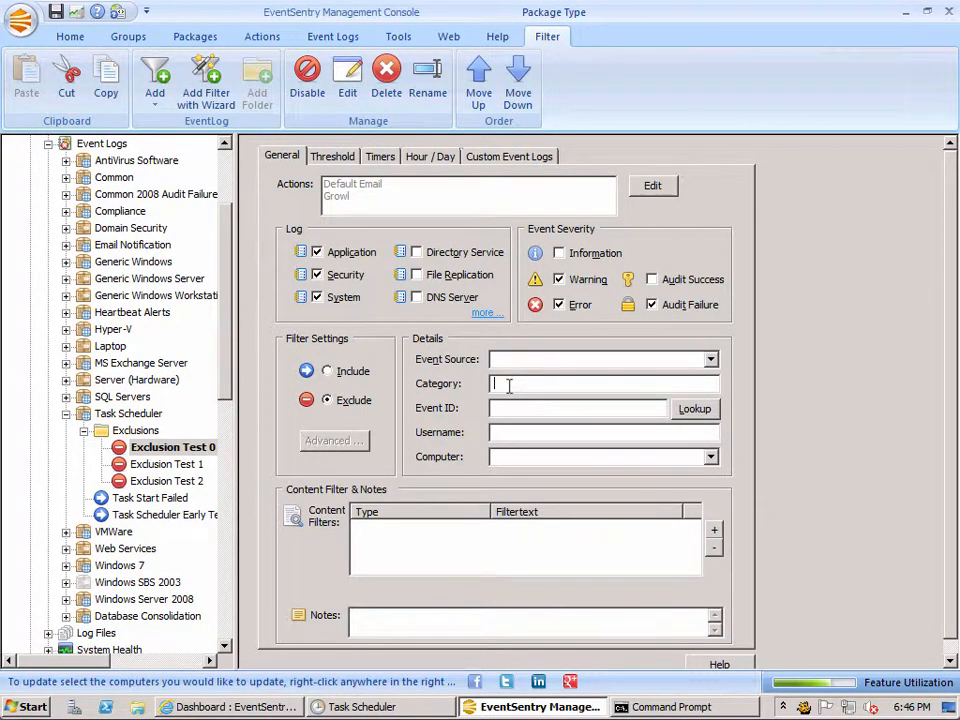